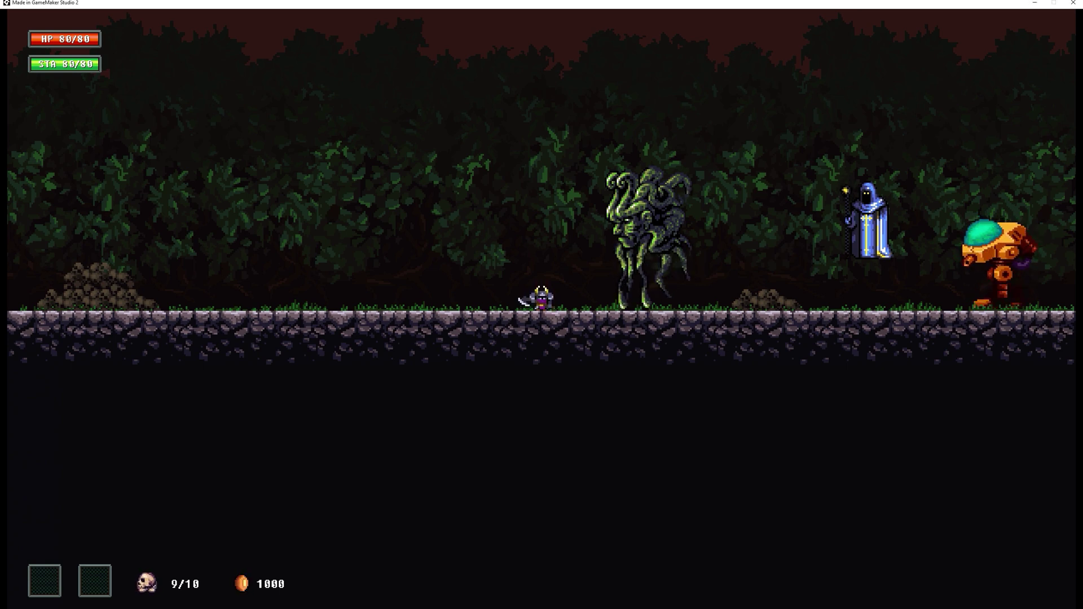
Walk the player character back and forth beside the green tentacled monster in the test run and zoom the game view in.
{"action": "key", "text": "Left"}
{"action": "key", "text": "Right"}
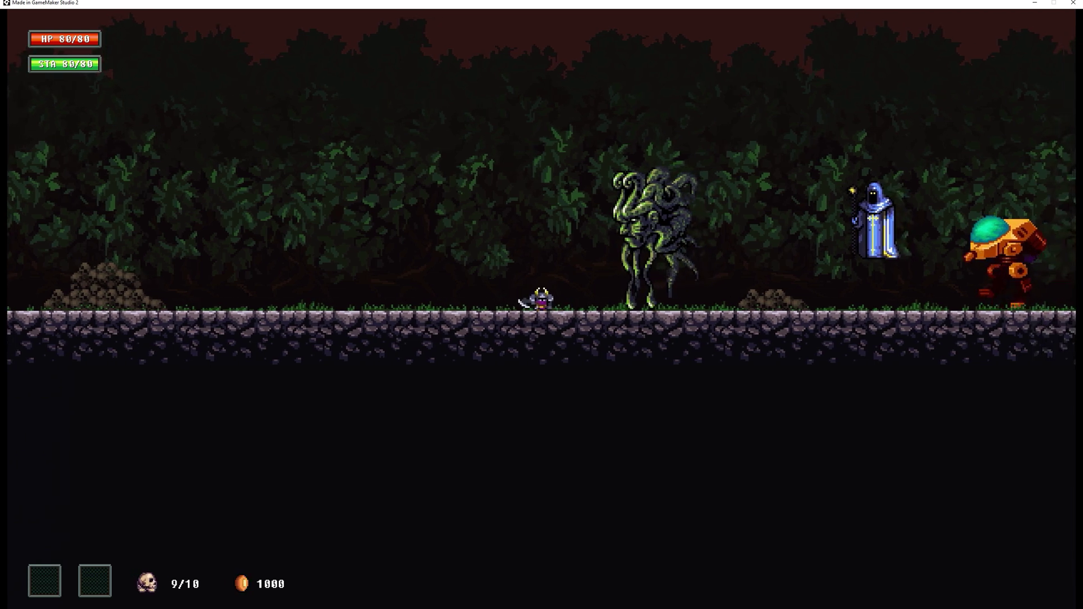
{"action": "key", "text": "Right"}
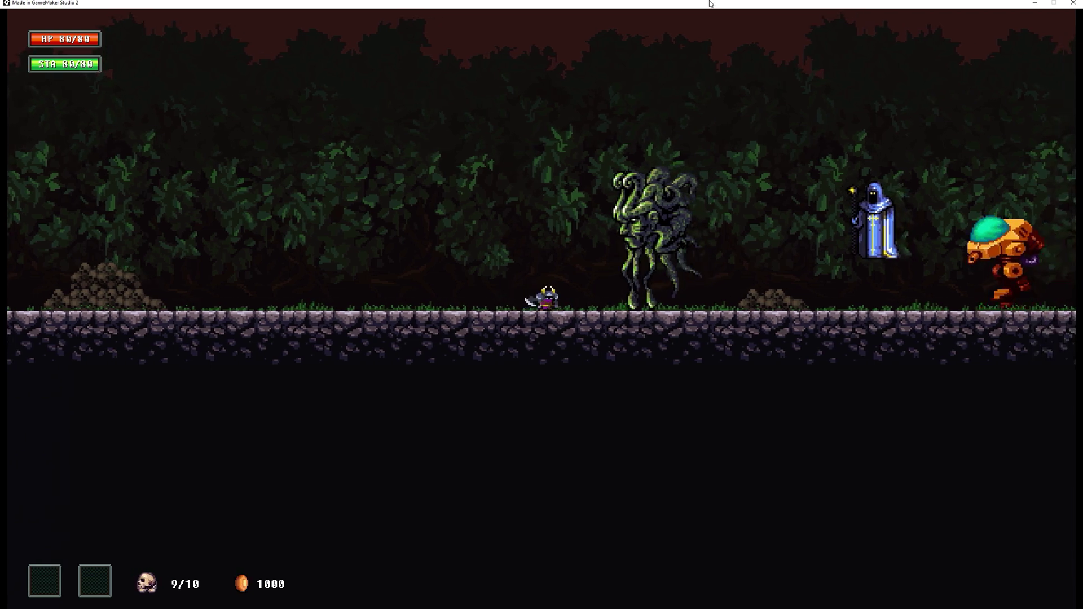
{"action": "key", "text": "Right"}
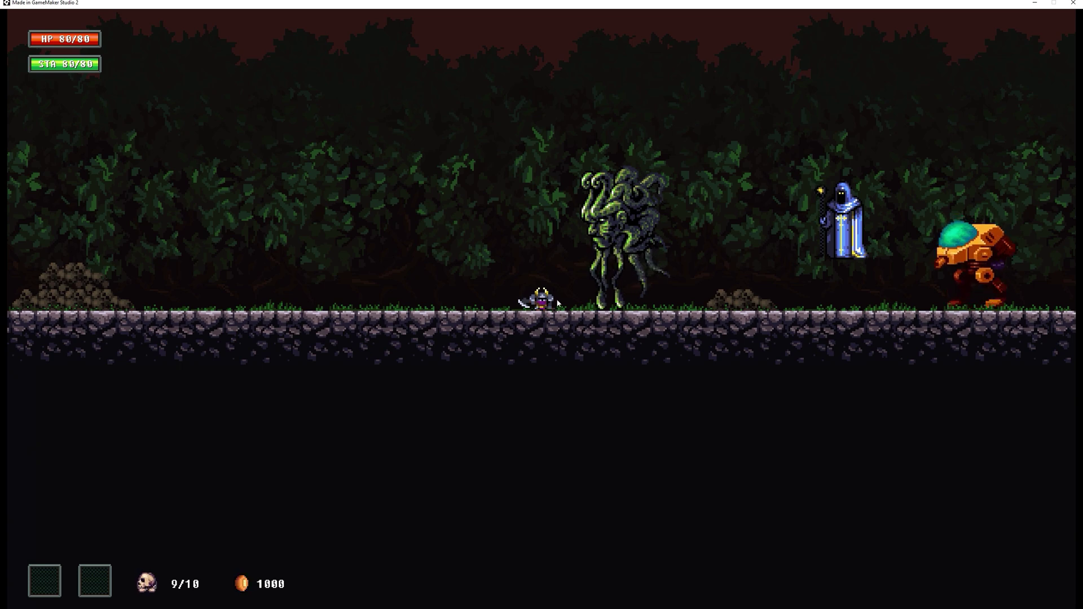
{"action": "key", "text": "d"}
{"action": "key", "text": "a"}
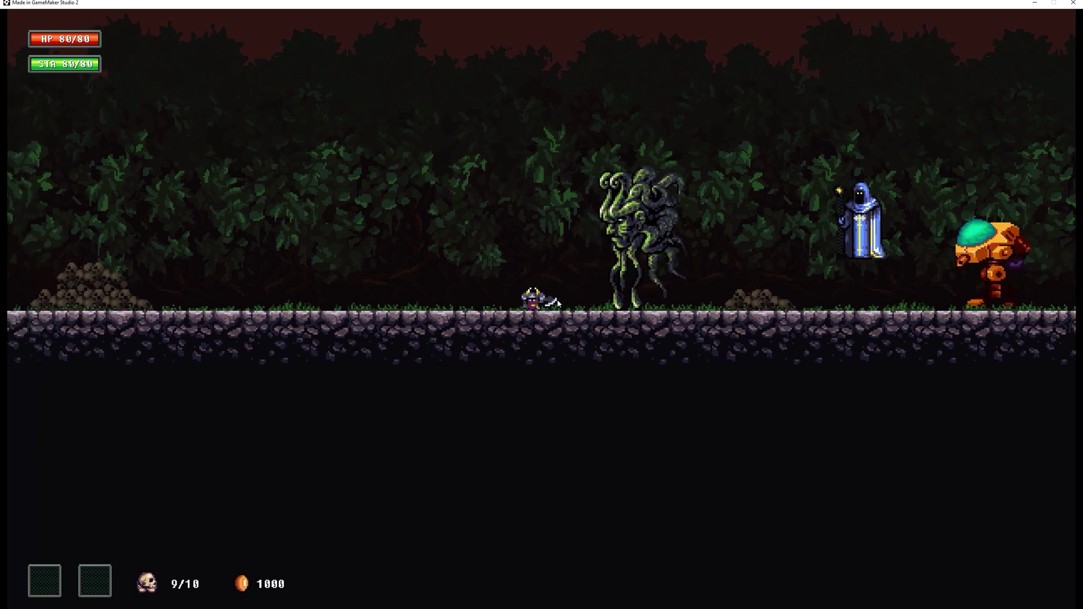
{"action": "key", "text": "d"}
{"action": "scroll", "coordinate": [558, 302], "scroll_direction": "up", "scroll_amount": 3}
{"action": "scroll", "coordinate": [557, 302], "scroll_direction": "down", "scroll_amount": 2}
{"action": "scroll", "coordinate": [557, 302], "scroll_direction": "up", "scroll_amount": 2}
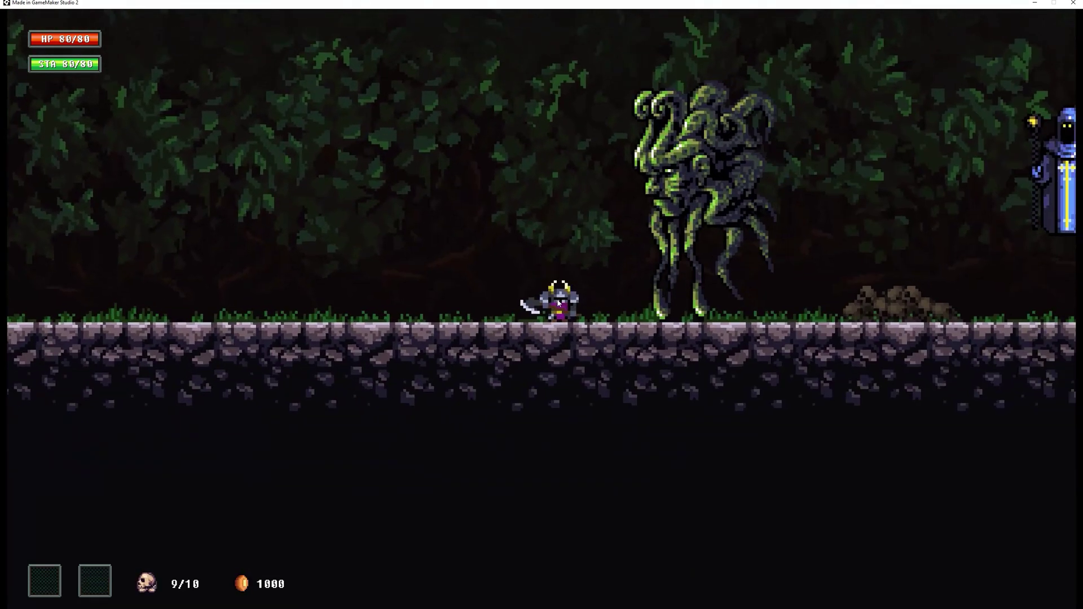
{"action": "key", "text": "a"}
{"action": "key", "text": "d"}
{"action": "key", "text": "d"}
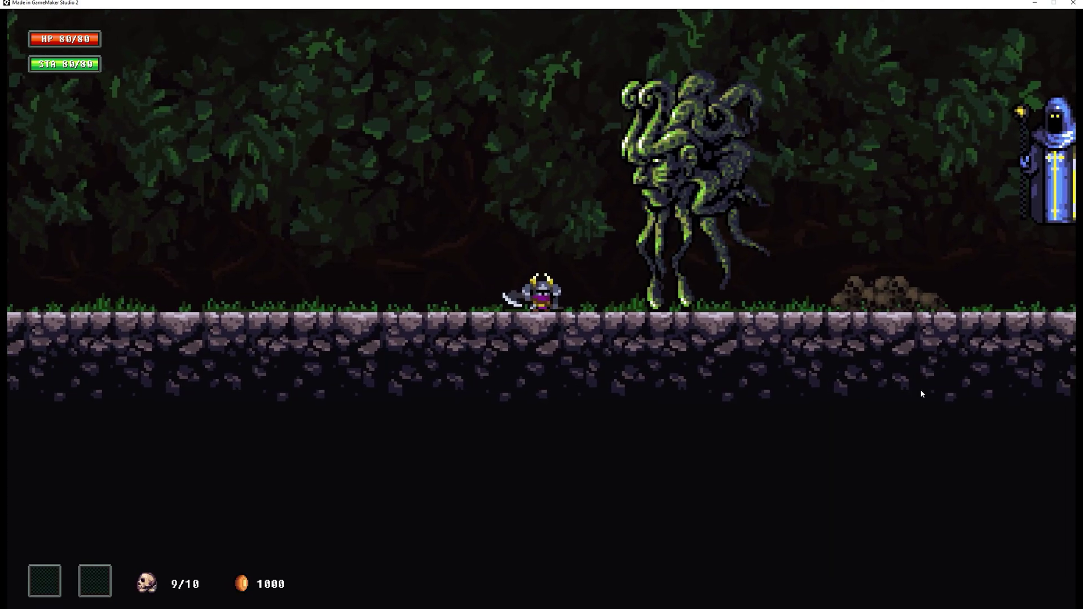
Walk the player character past the green monster to beneath the hooded mage to test the monsters' collisions.
{"action": "key", "text": "d"}
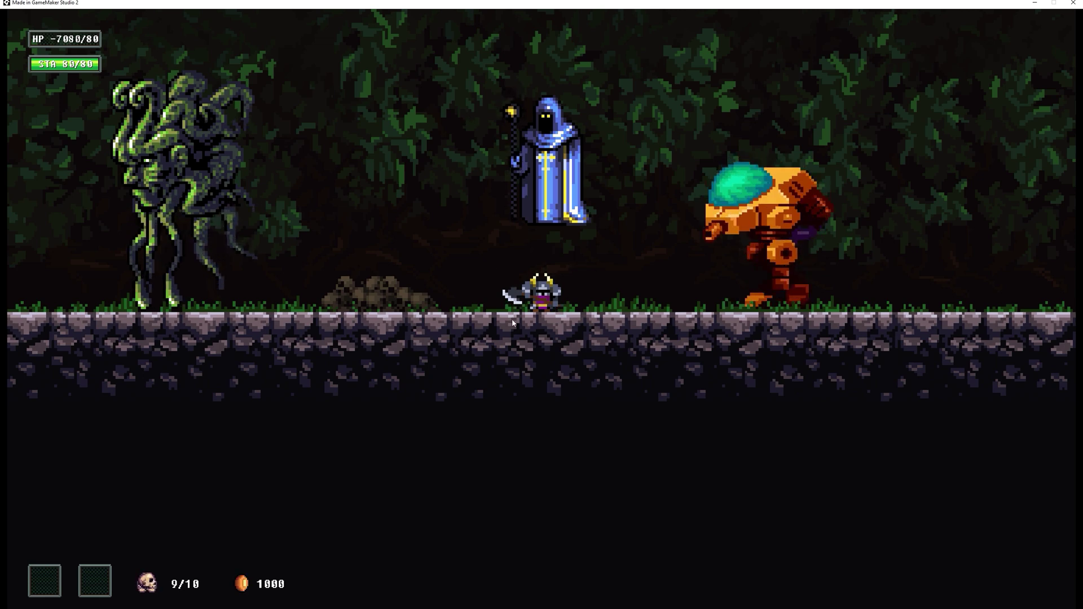
{"action": "key", "text": "a"}
{"action": "key", "text": "d"}
{"action": "key", "text": "a"}
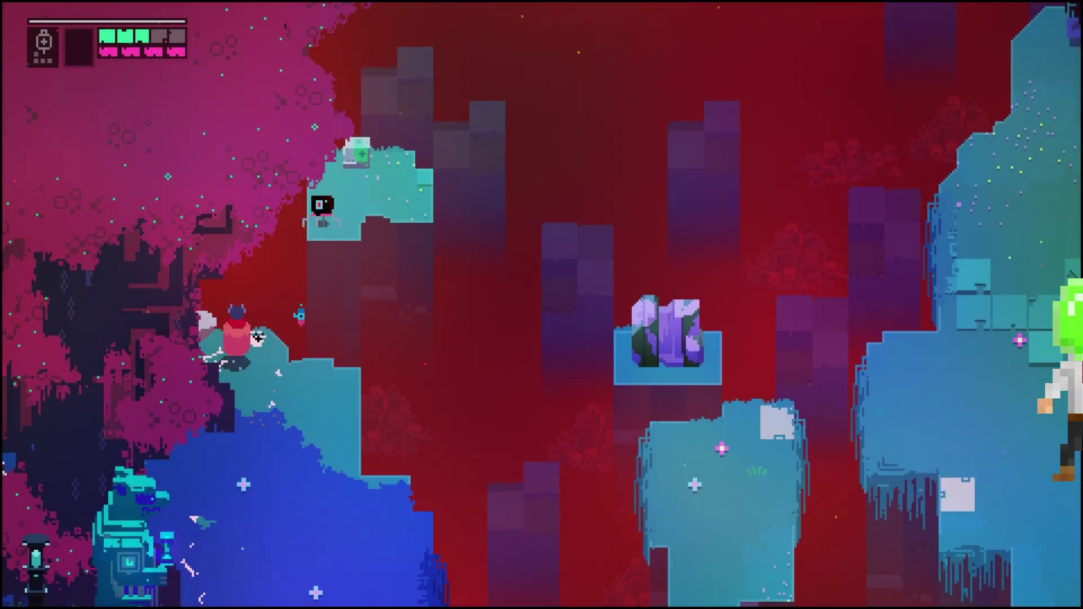
{"action": "key", "text": "w"}
{"action": "key", "text": "s"}
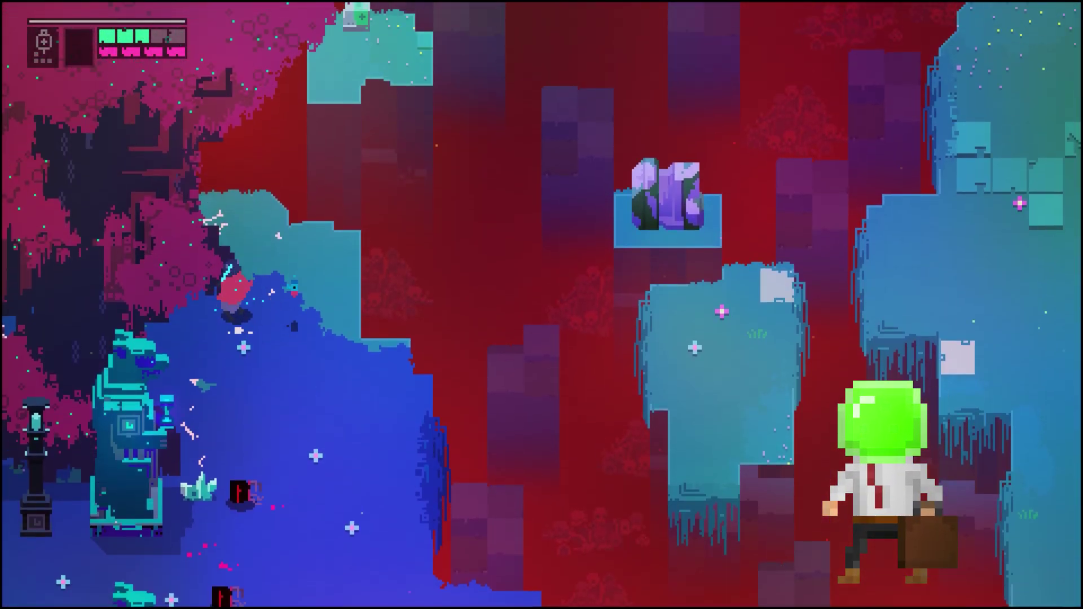
{"action": "key", "text": "Up"}
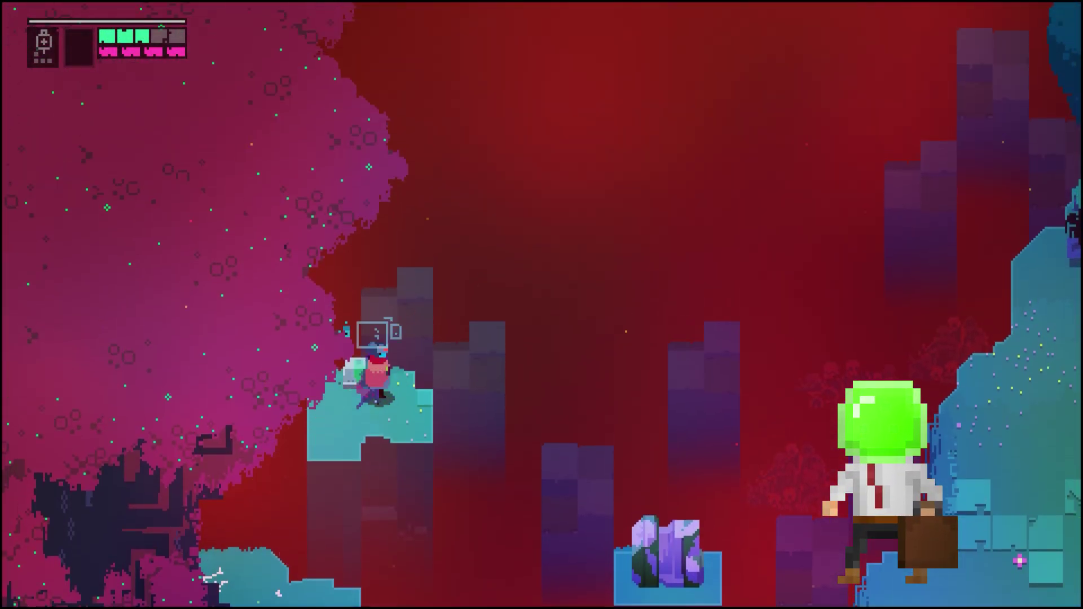
{"action": "key", "text": "e"}
{"action": "key", "text": "a"}
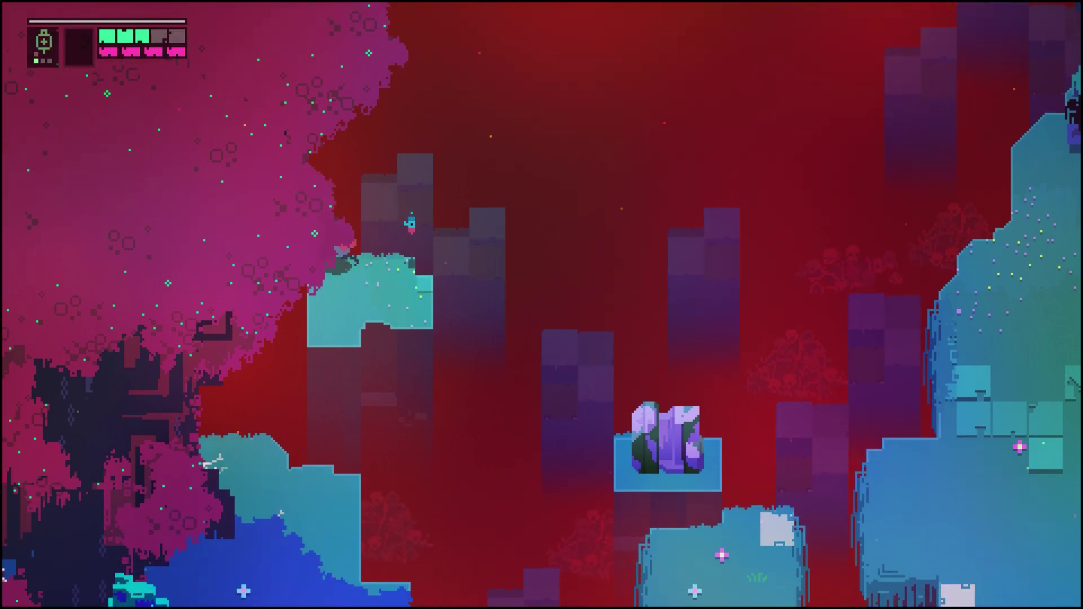
{"action": "key", "text": "Down"}
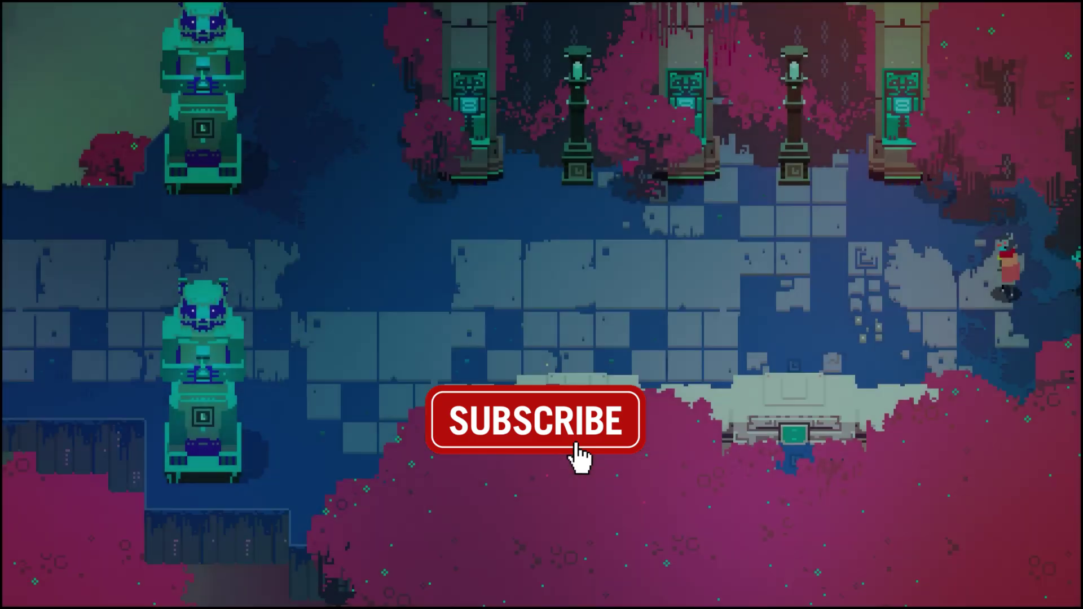
{"action": "key", "text": "a"}
{"action": "key", "text": "a"}
{"action": "key", "text": "space"}
{"action": "key", "text": "space"}
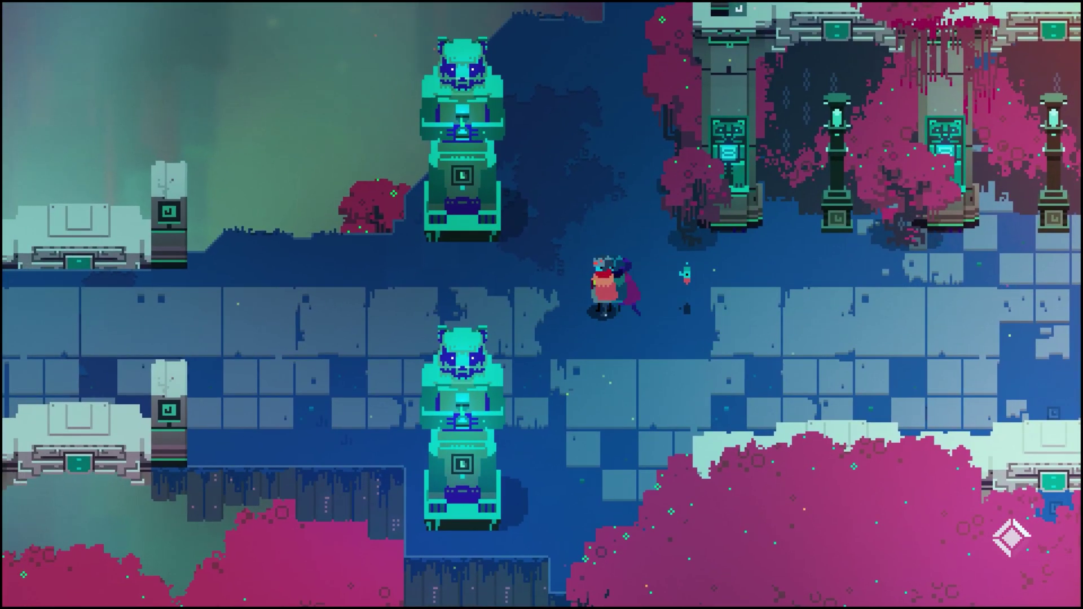
{"action": "key", "text": "w"}
{"action": "key", "text": "space"}
{"action": "key", "text": "Up"}
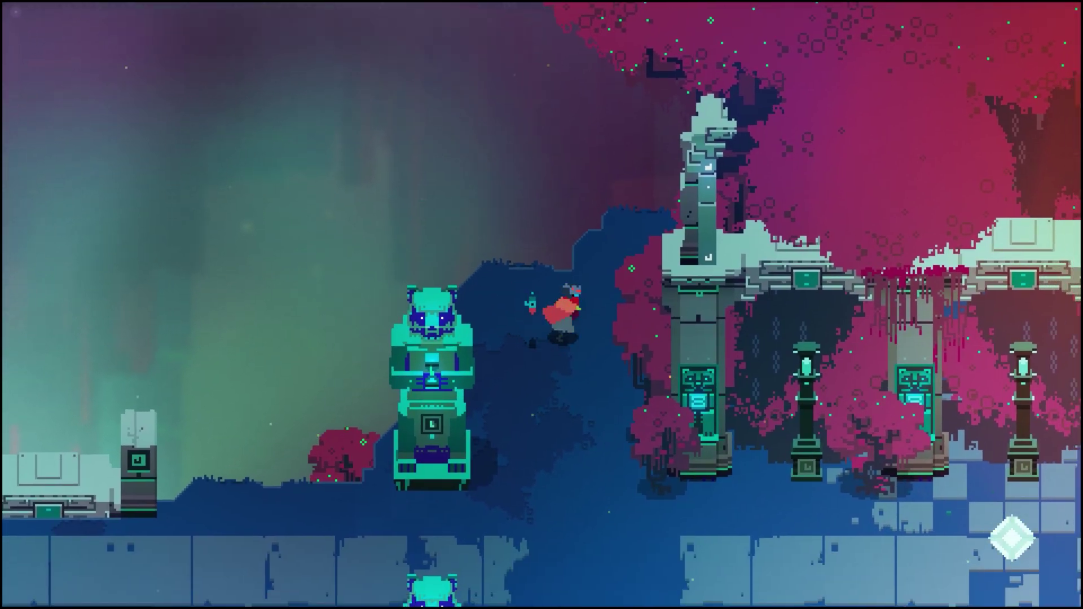
{"action": "key", "text": "Down"}
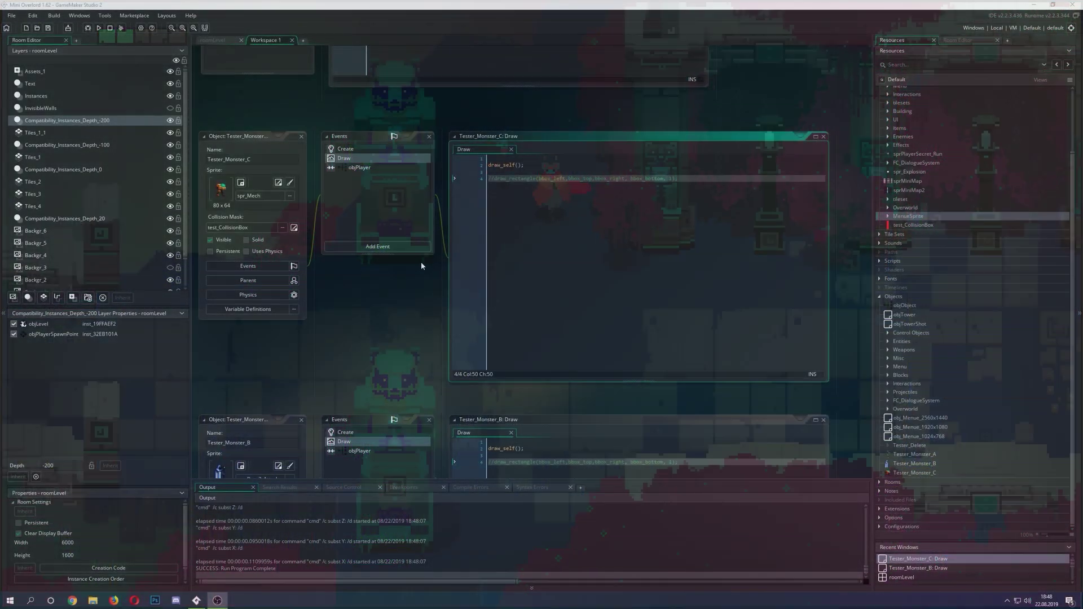
Open the test_CollisionBox sprite and expand its collision mask settings.
{"action": "scroll", "coordinate": [401, 350], "scroll_direction": "up", "scroll_amount": 3}
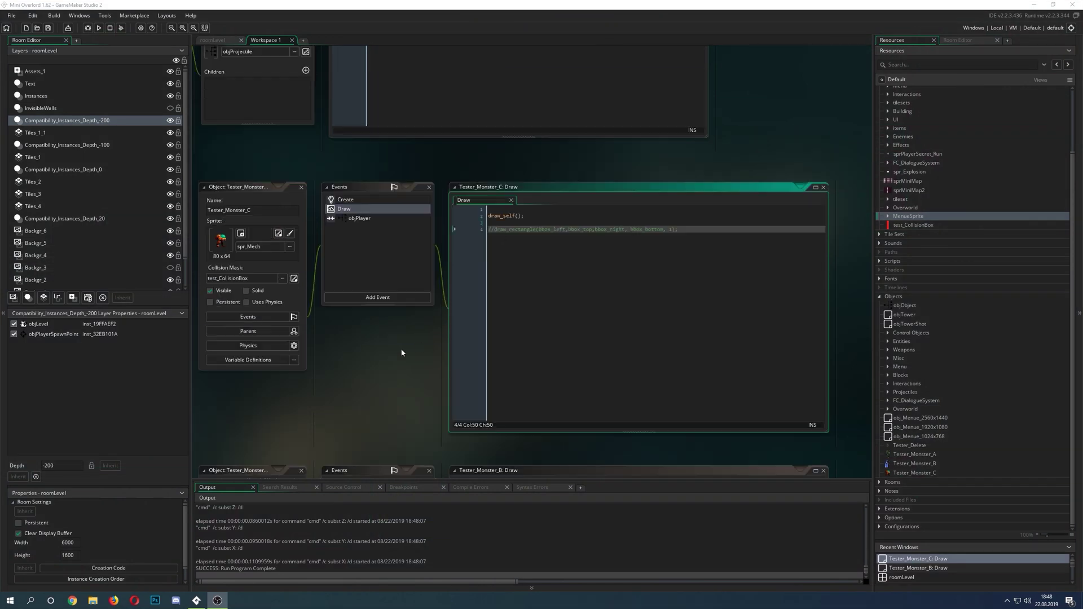
{"action": "left_click_drag", "start_coordinate": [322, 480], "coordinate": [328, 586]}
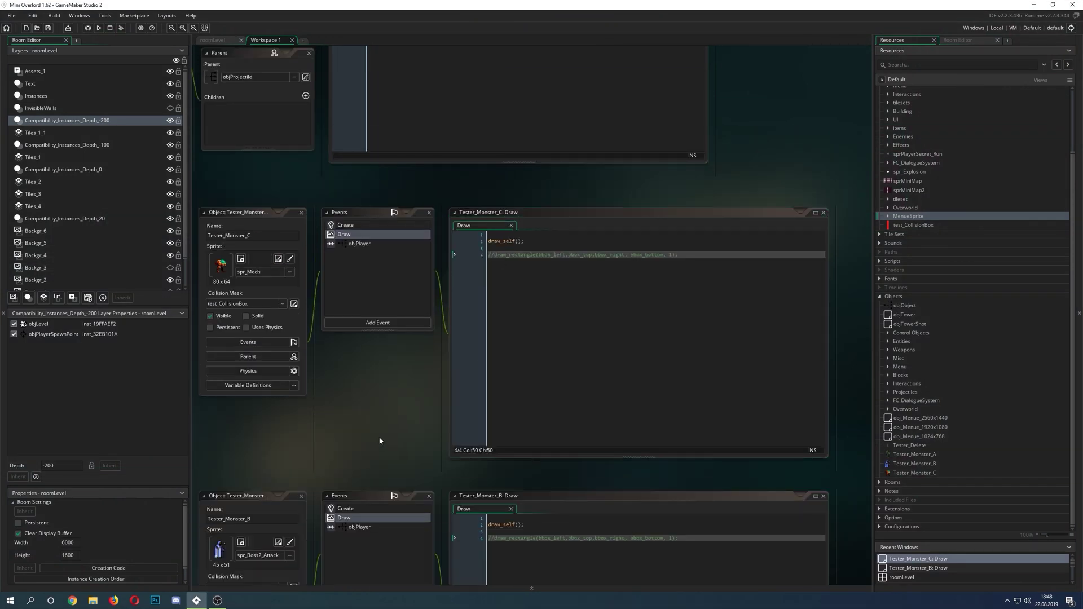
{"action": "scroll", "coordinate": [381, 442], "scroll_direction": "left", "scroll_amount": 4}
{"action": "scroll", "coordinate": [458, 359], "scroll_direction": "down", "scroll_amount": 4}
{"action": "scroll", "coordinate": [460, 347], "scroll_direction": "down", "scroll_amount": 2}
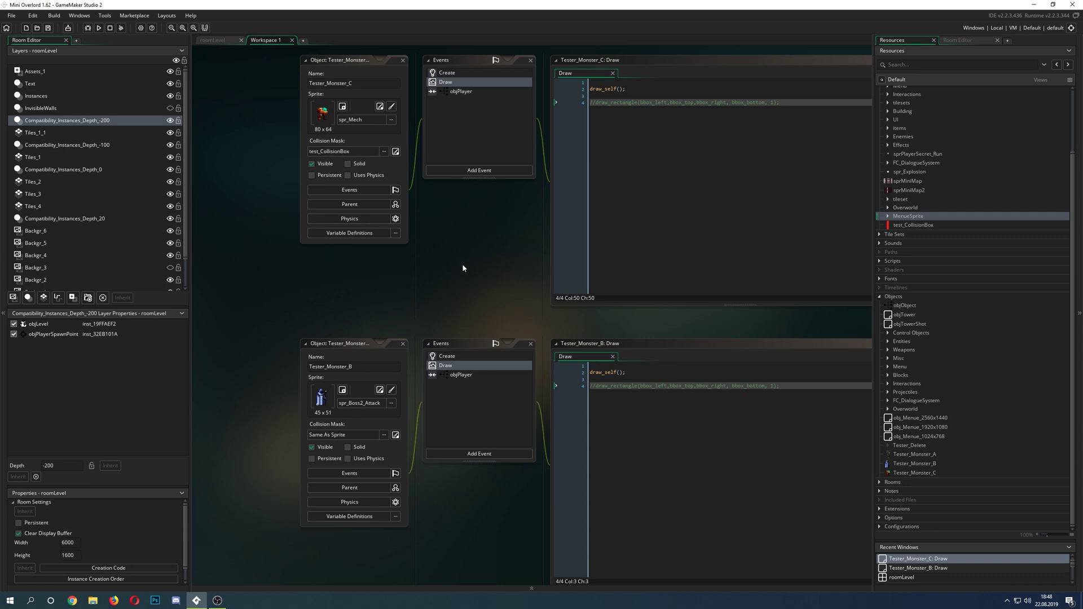
{"action": "double_click", "coordinate": [913, 225]}
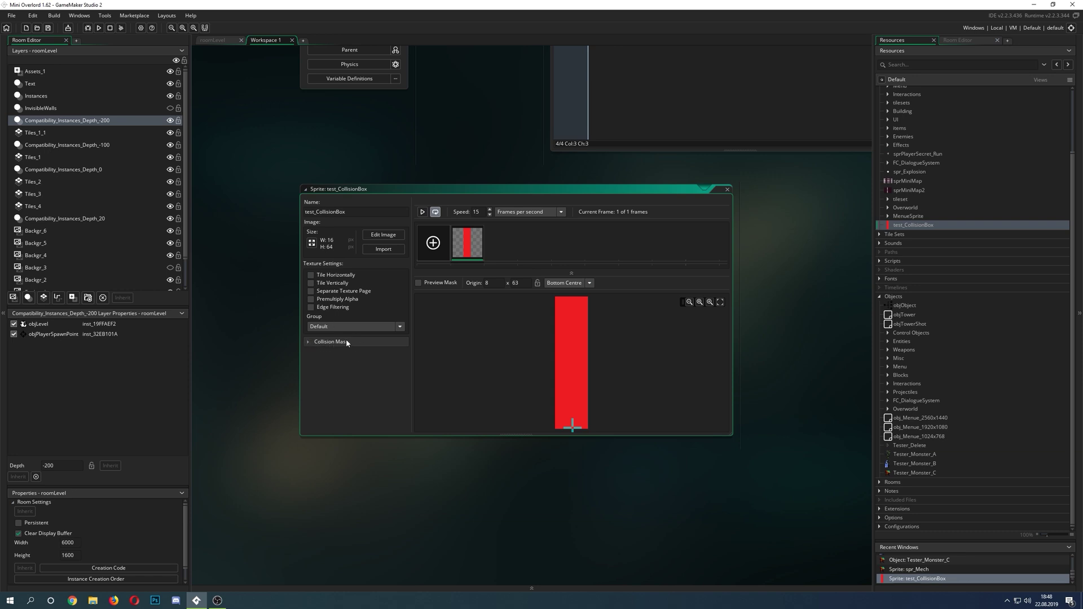
{"action": "scroll", "coordinate": [391, 407], "scroll_direction": "up", "scroll_amount": 3, "text": "ctrl"}
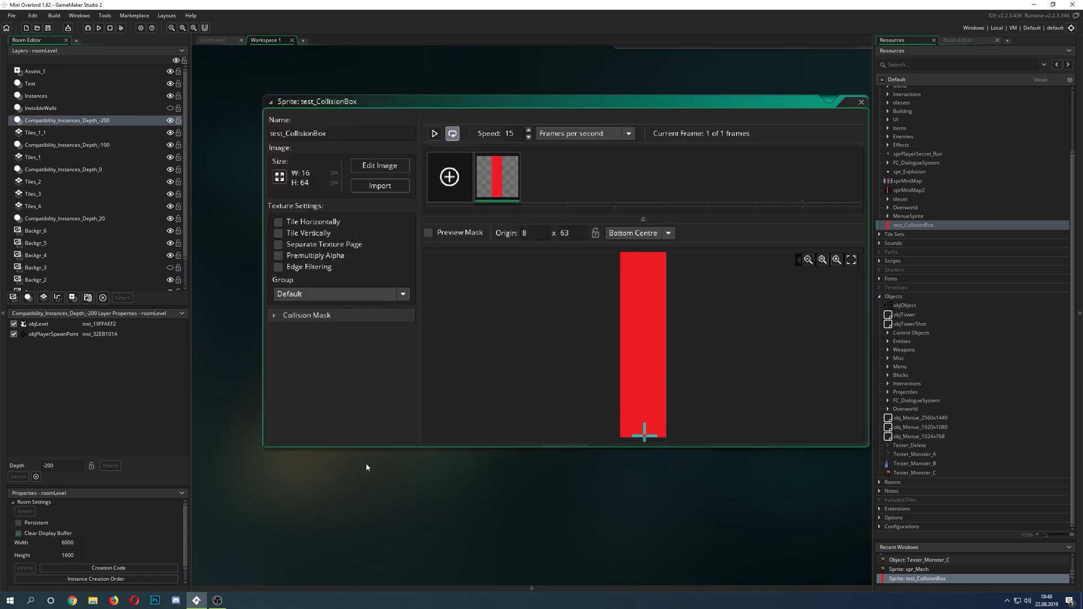
{"action": "left_click", "coordinate": [250, 276]}
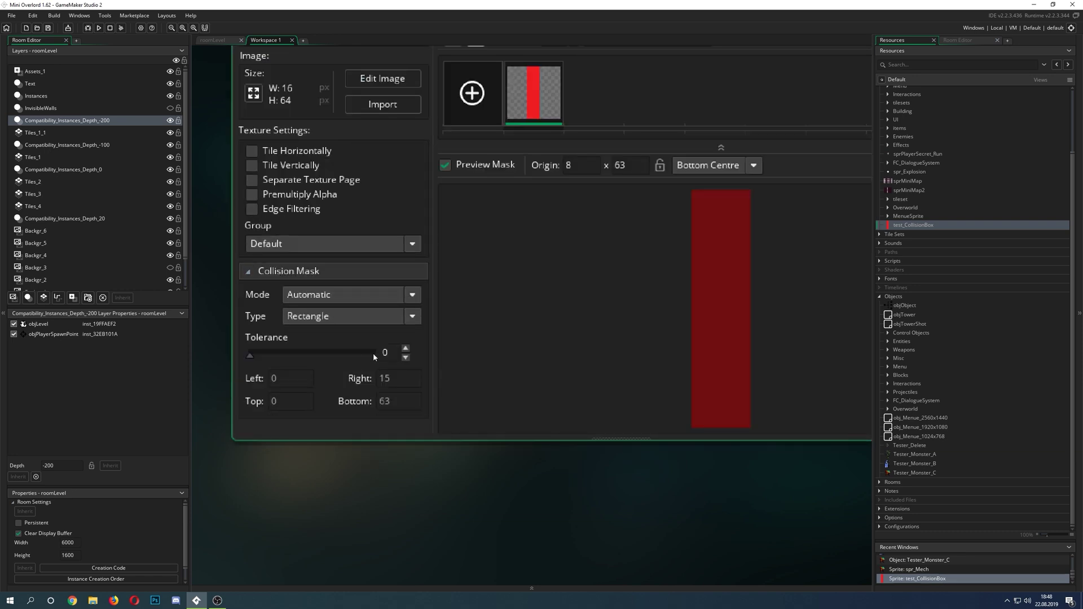
Set the test_CollisionBox collision mask to Manual mode with the Rectangle type, and close the sprite editor.
{"action": "left_click", "coordinate": [413, 297]}
{"action": "left_click", "coordinate": [336, 315]}
{"action": "left_click", "coordinate": [344, 299]}
{"action": "left_click", "coordinate": [333, 324]}
{"action": "mouse_move", "coordinate": [691, 189]}
{"action": "left_mouse_down"}
{"action": "mouse_move", "coordinate": [741, 305]}
{"action": "mouse_move", "coordinate": [672, 183]}
{"action": "mouse_move", "coordinate": [695, 192]}
{"action": "left_mouse_up"}
{"action": "scroll", "coordinate": [686, 520], "scroll_direction": "down", "scroll_amount": 2, "text": "ctrl"}
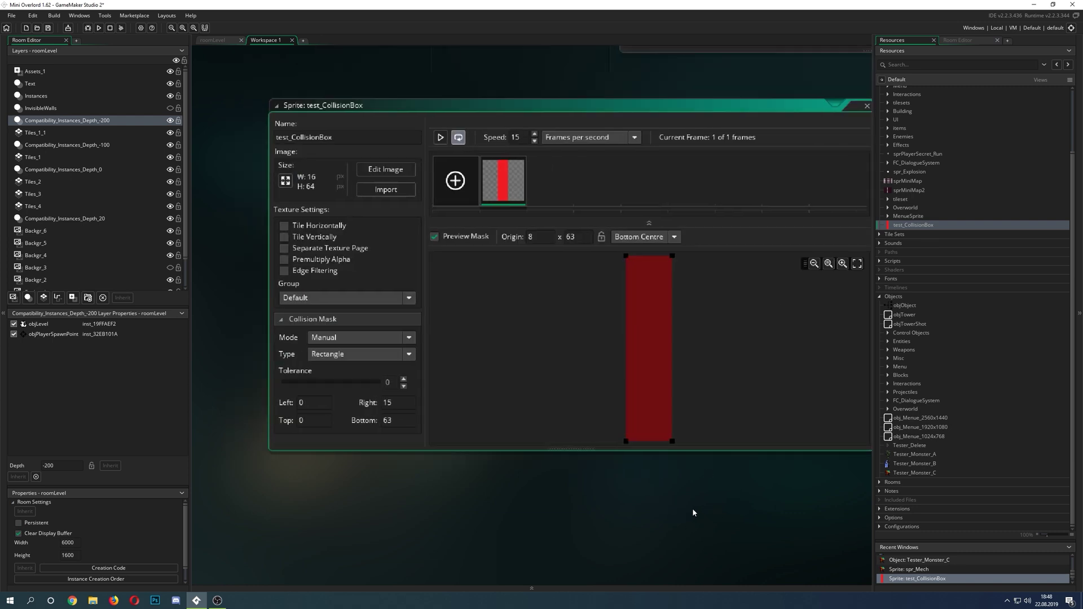
{"action": "left_click", "coordinate": [818, 106]}
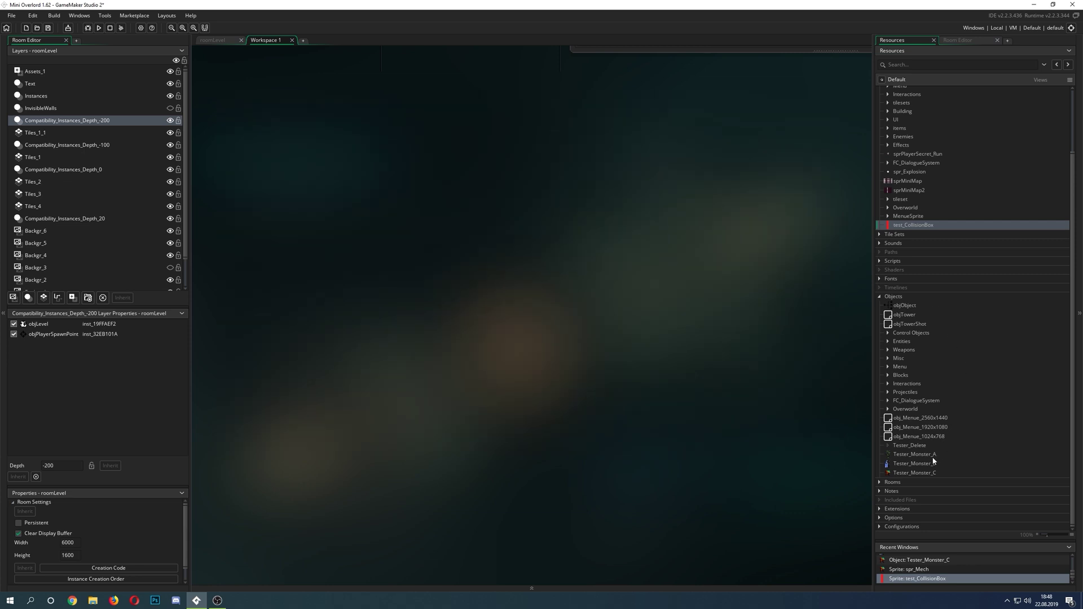
Open Tester_Monster_A and examine the damage and hit lines in its objPlayer collision event.
{"action": "double_click", "coordinate": [915, 454]}
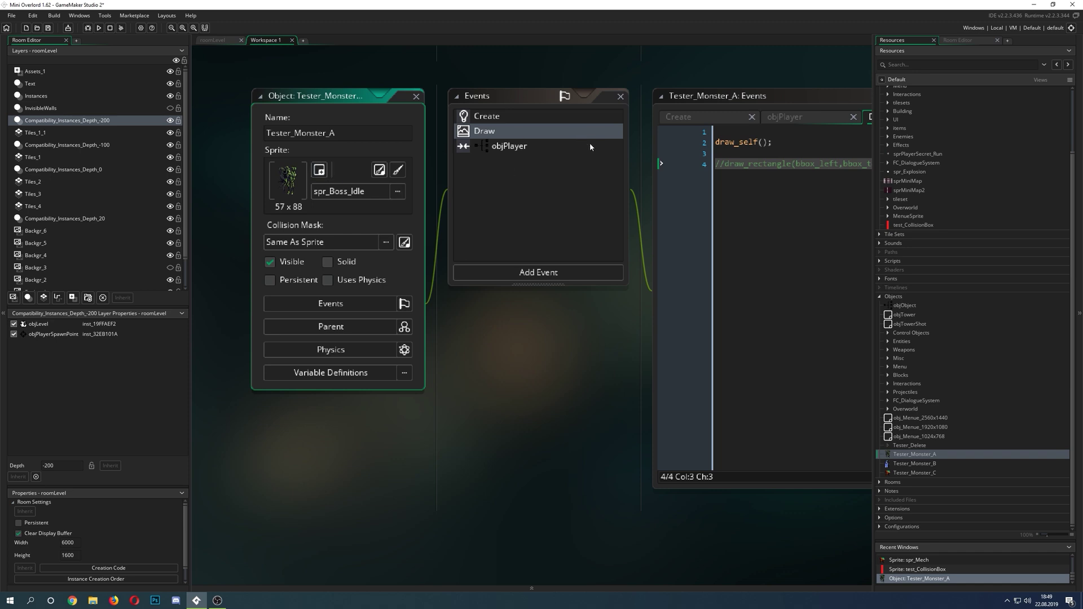
{"action": "left_click", "coordinate": [510, 146]}
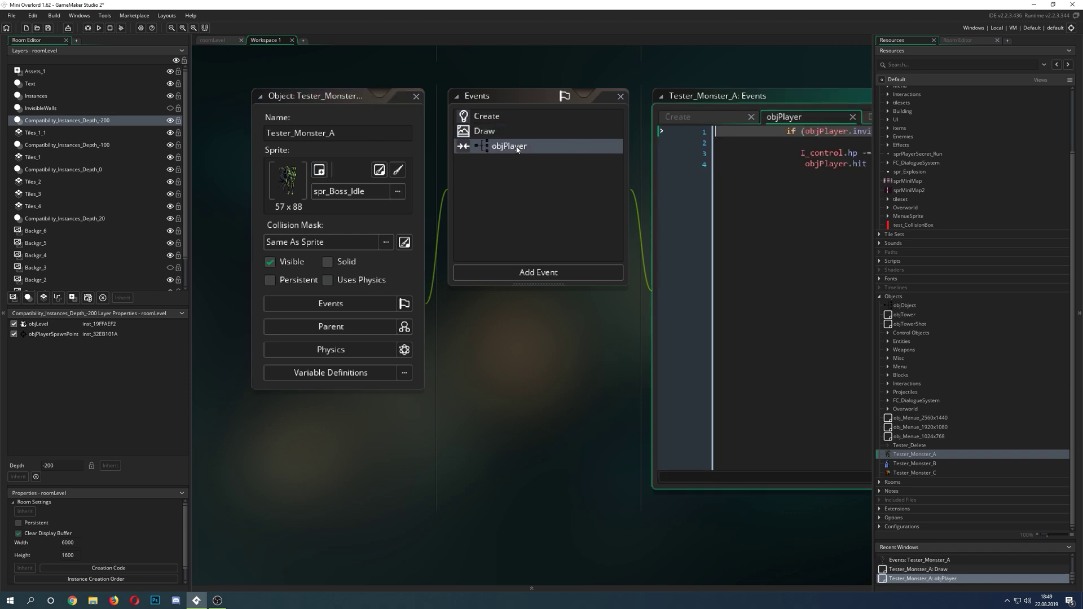
{"action": "left_click_drag", "start_coordinate": [711, 166], "coordinate": [488, 154]}
{"action": "left_click", "coordinate": [380, 353]}
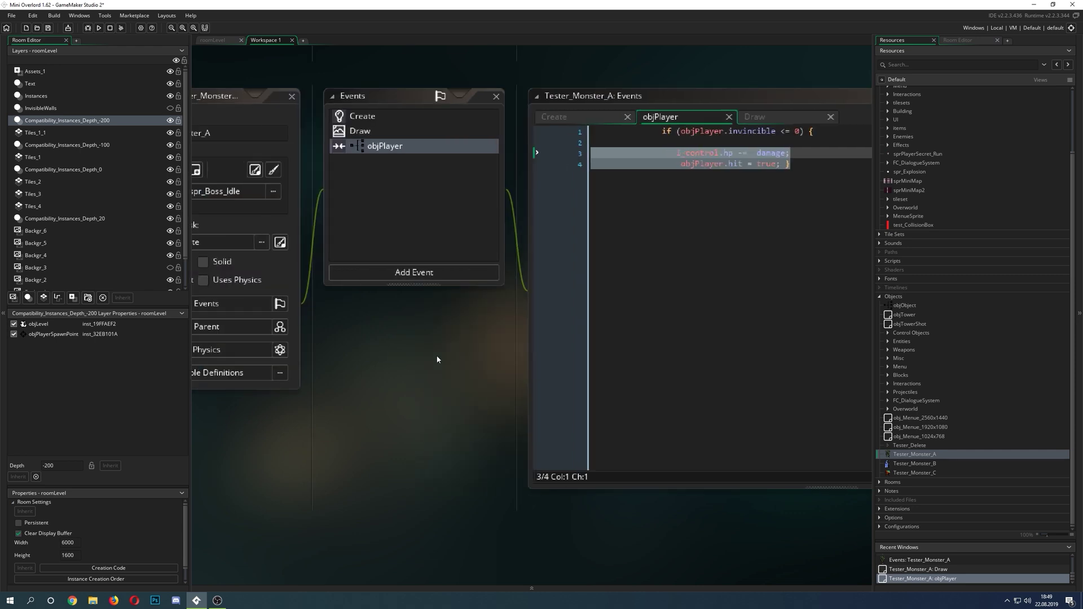
Uncomment the draw_rectangle line in Tester_Monster_A's Draw event and add a space after its opening parenthesis.
{"action": "left_click", "coordinate": [414, 132]}
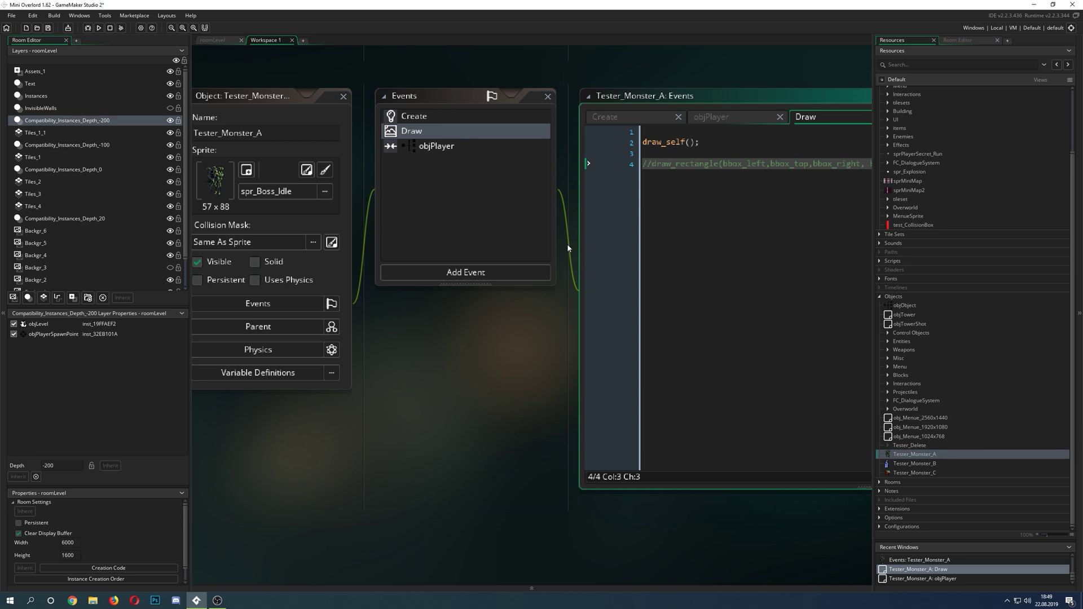
{"action": "key", "text": "BackSpace"}
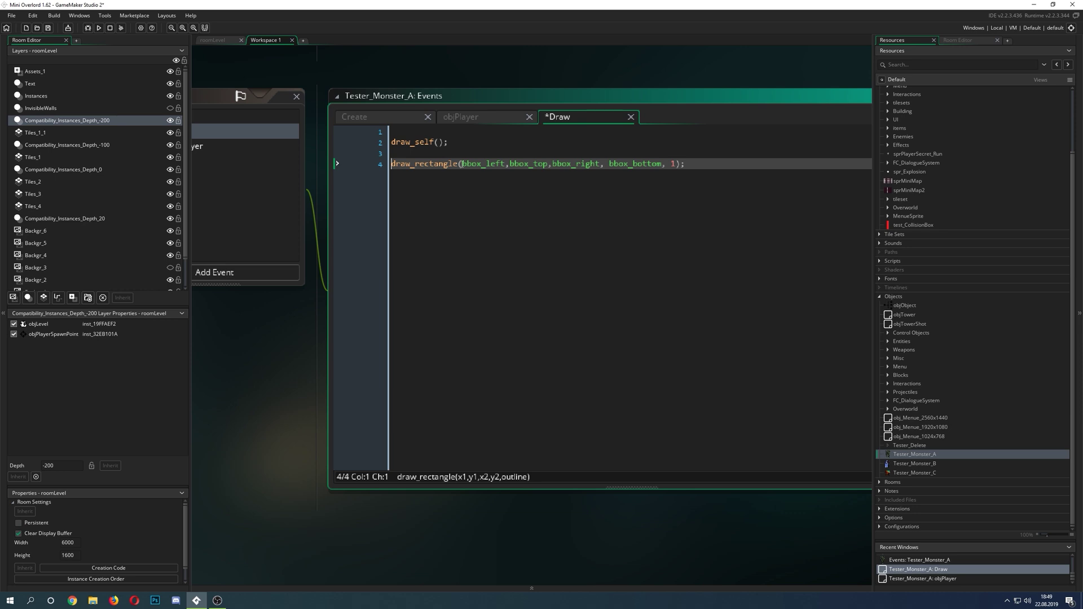
{"action": "left_click", "coordinate": [461, 163]}
{"action": "key", "text": "shift+Left"}
{"action": "key", "text": "shift+Left"}
{"action": "key", "text": "shift+Left"}
{"action": "key", "text": "shift+Left"}
{"action": "key", "text": "shift+Left"}
{"action": "key", "text": "shift+Left"}
{"action": "key", "text": "shift+Left"}
{"action": "key", "text": "shift+Left"}
{"action": "key", "text": "shift+Left"}
{"action": "key", "text": "shift+Left"}
{"action": "key", "text": "shift+Left"}
{"action": "key", "text": "shift+Left"}
{"action": "key", "text": "shift+Left"}
{"action": "key", "text": "shift+Left"}
{"action": "key", "text": "shift+Left"}
{"action": "key", "text": "shift+Left"}
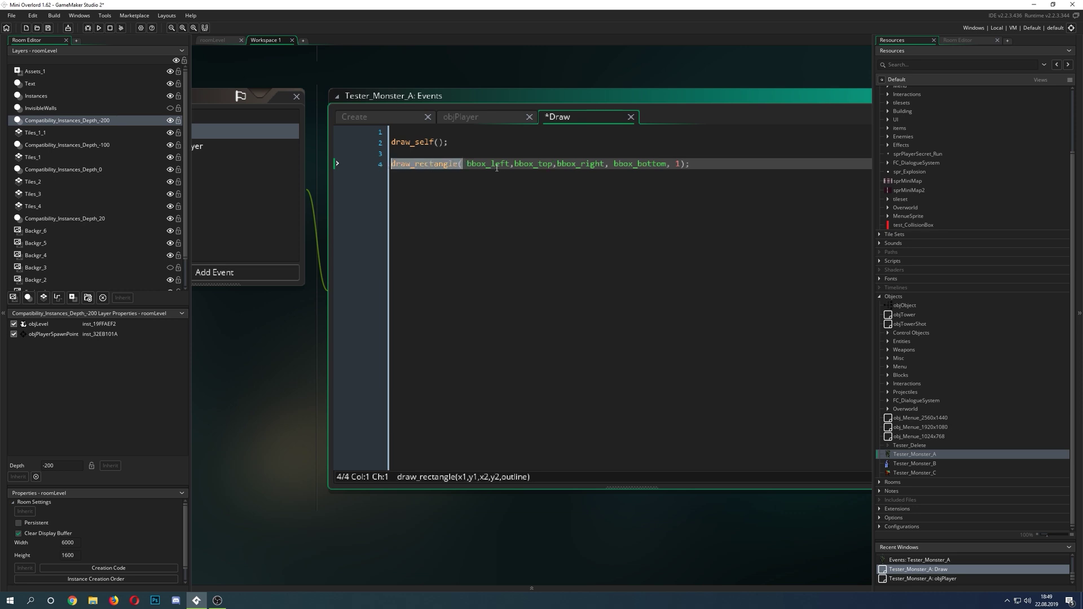
Add a space before bbox_top in Tester_Monster_A's draw_rectangle call and highlight the four bbox arguments.
{"action": "left_click_drag", "start_coordinate": [682, 163], "coordinate": [676, 164]}
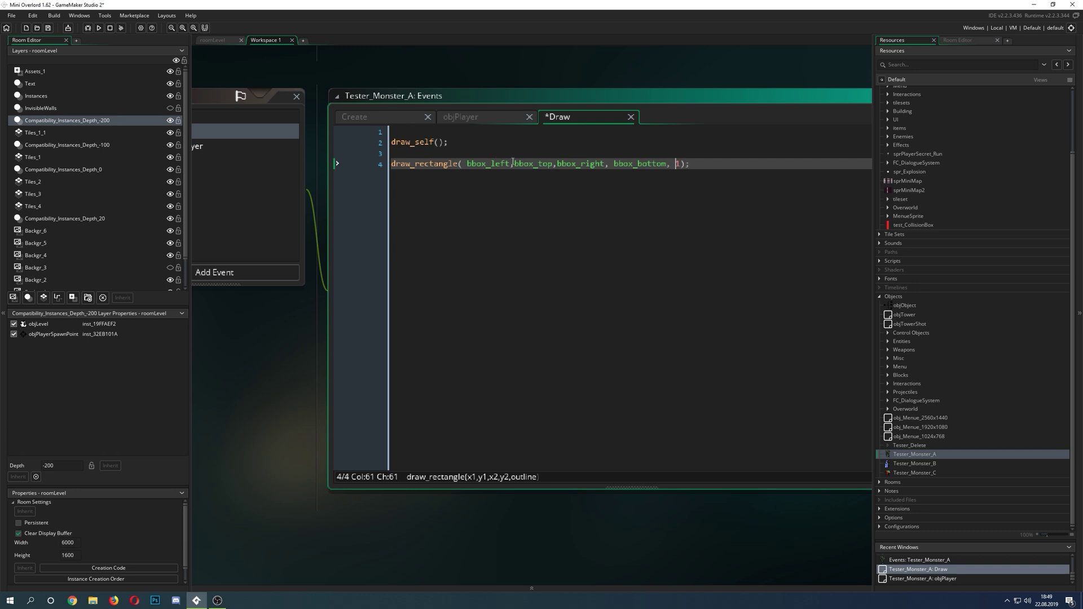
{"action": "left_click", "coordinate": [514, 164]}
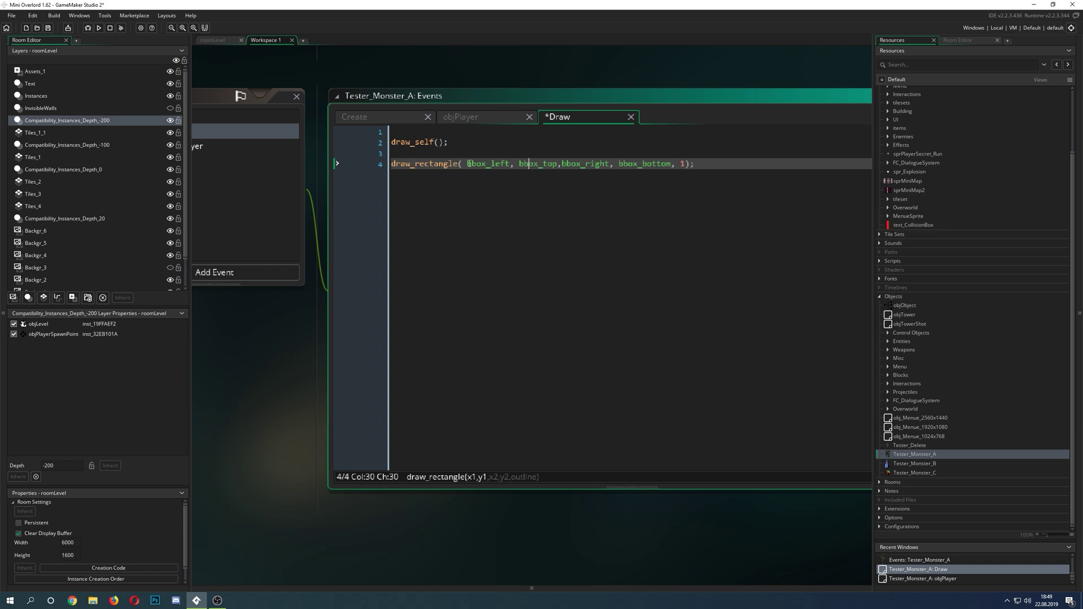
{"action": "left_click_drag", "start_coordinate": [467, 164], "coordinate": [667, 165]}
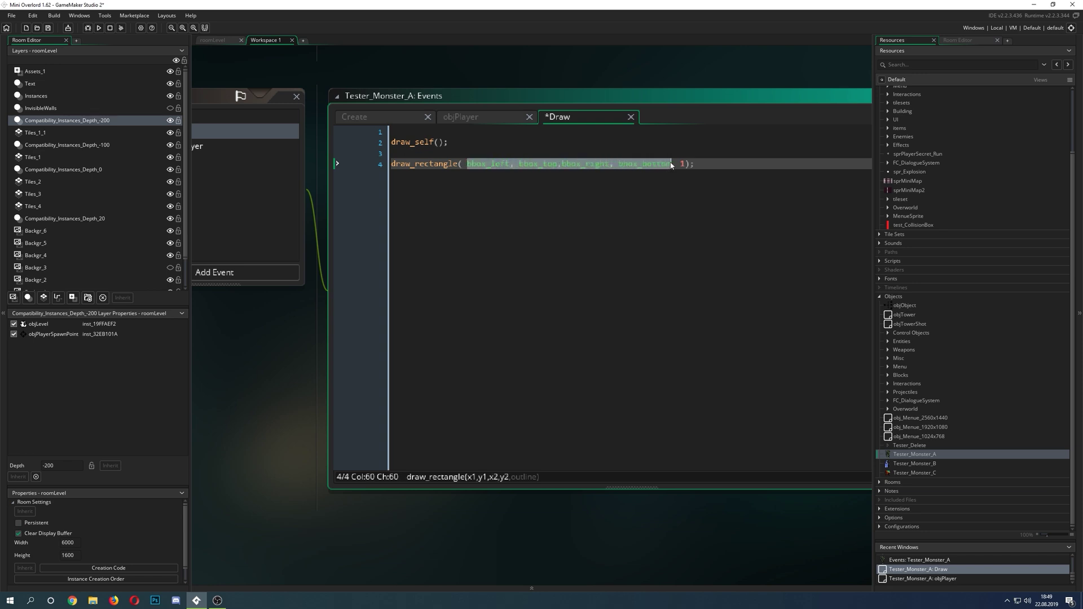
{"action": "left_click", "coordinate": [653, 206]}
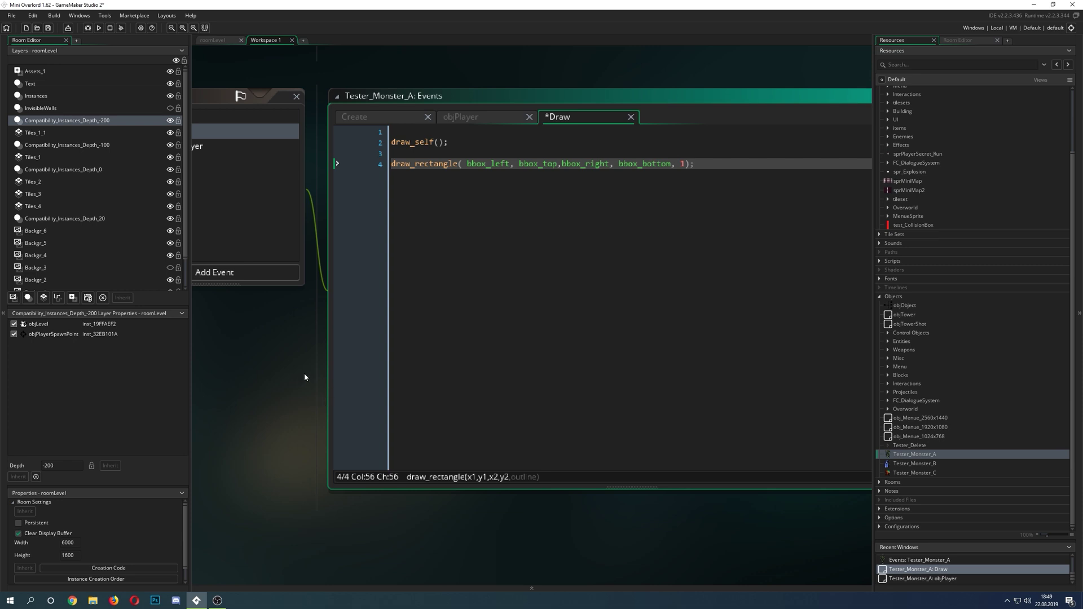
Uncomment the draw_rectangle line in Tester_Monster_B's Draw event.
{"action": "double_click", "coordinate": [910, 464]}
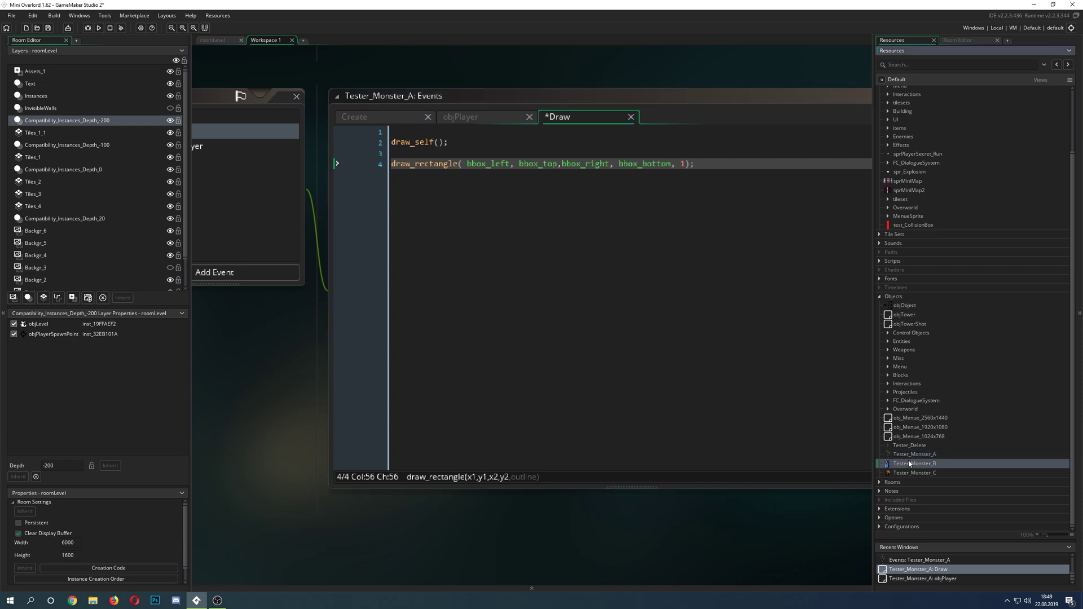
{"action": "left_click", "coordinate": [494, 230]}
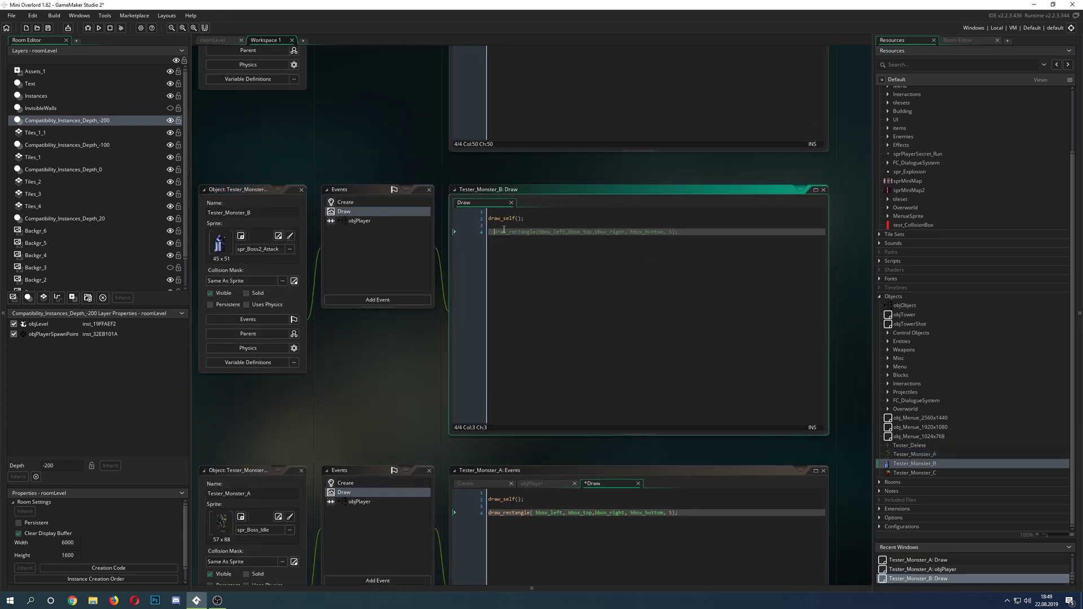
{"action": "key", "text": "BackSpace"}
{"action": "key", "text": "BackSpace"}
Uncomment the draw_rectangle line in Tester_Monster_C's Draw event and save the project.
{"action": "double_click", "coordinate": [909, 474]}
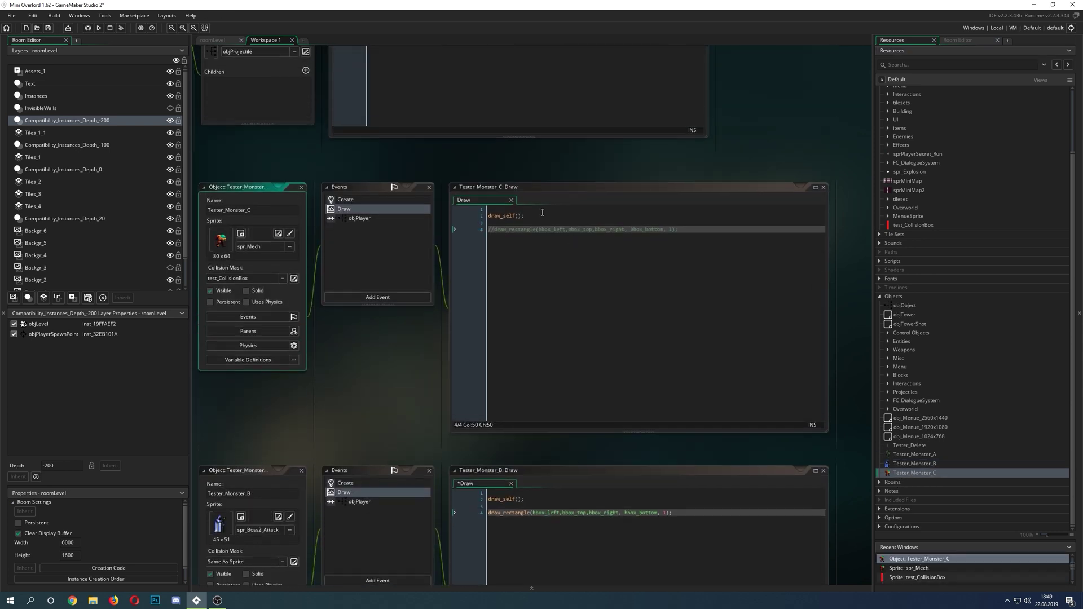
{"action": "left_click", "coordinate": [495, 231]}
{"action": "key", "text": "BackSpace"}
{"action": "key", "text": "BackSpace"}
{"action": "key", "text": "ctrl+s"}
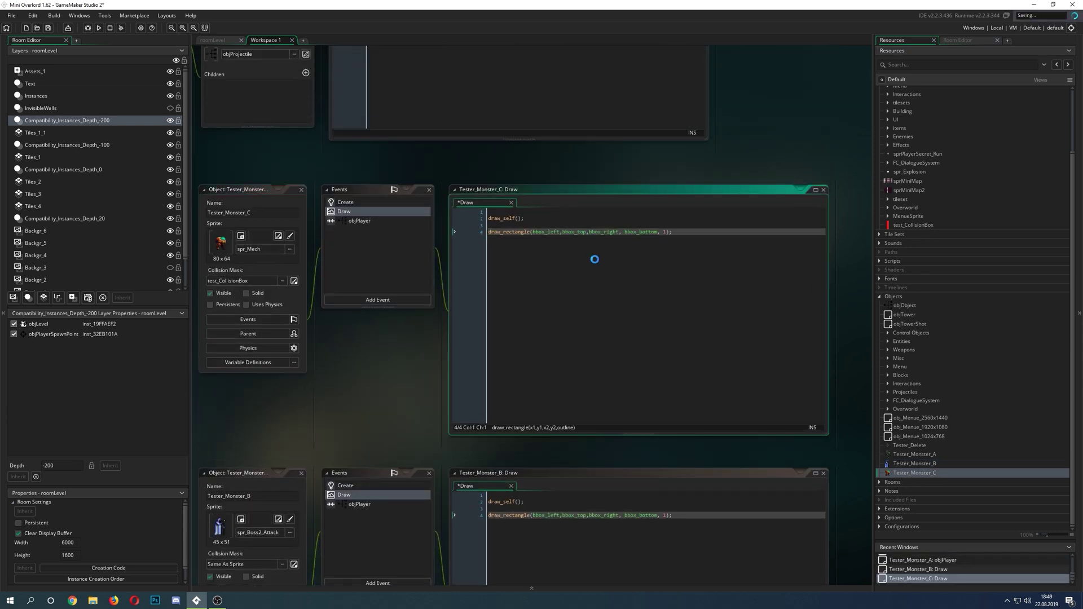
Run the game, walk the player past the first two monsters' drawn bounding boxes to test collisions, and close the game.
{"action": "scroll", "coordinate": [592, 257], "scroll_direction": "up", "scroll_amount": 3, "text": "ctrl"}
{"action": "key", "text": "F5"}
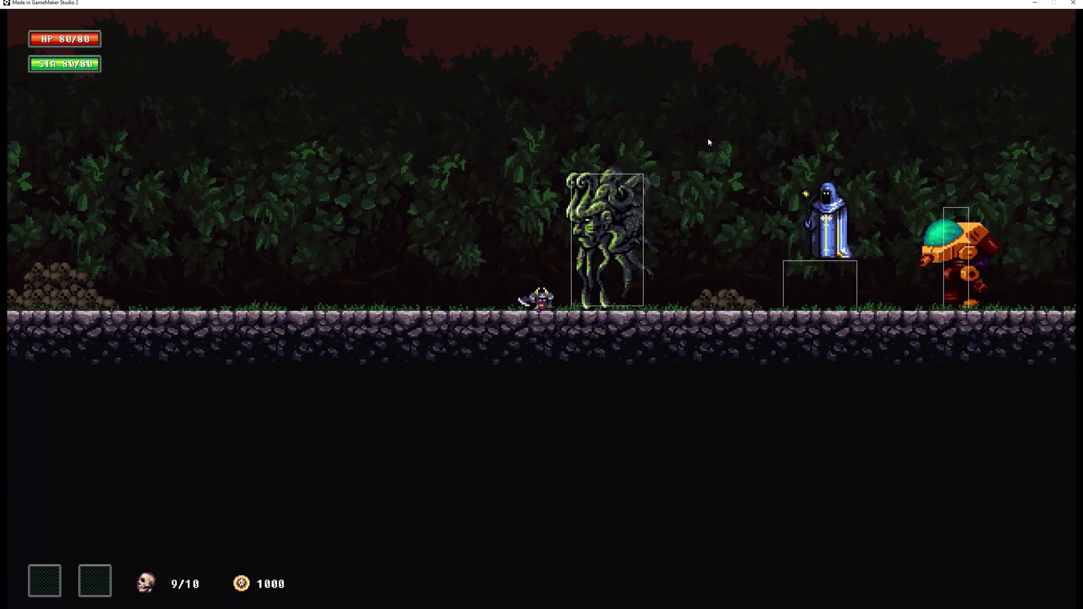
{"action": "key", "text": "d"}
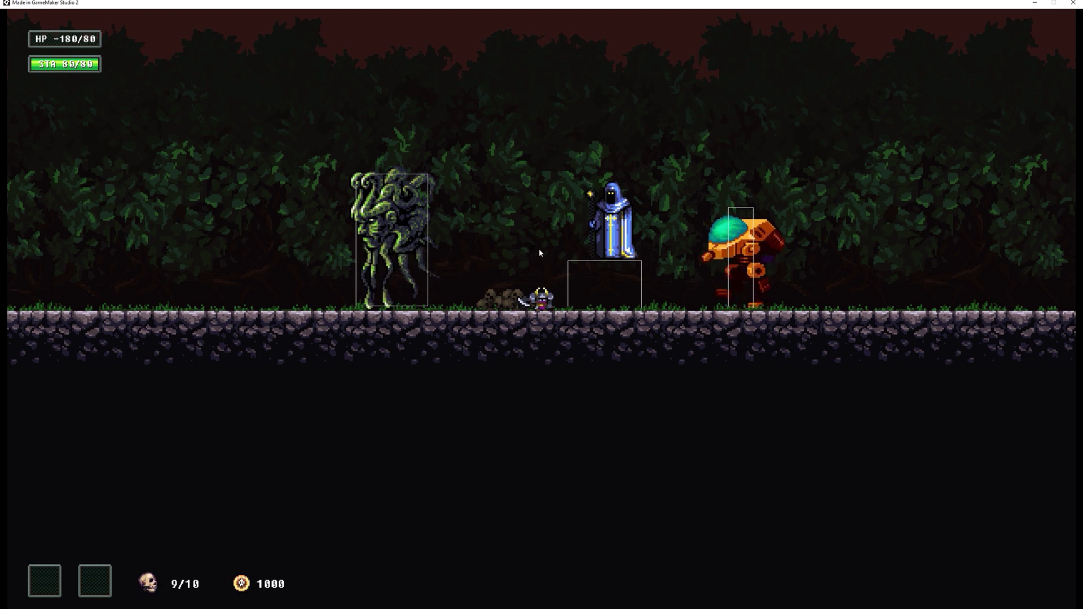
{"action": "key", "text": "Right"}
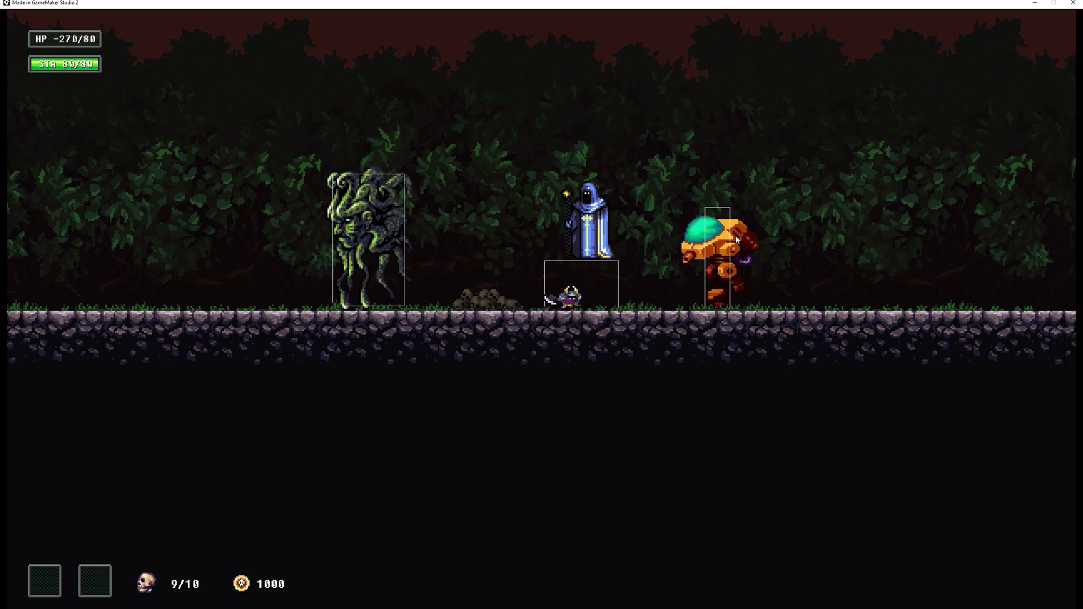
{"action": "key", "text": "Right"}
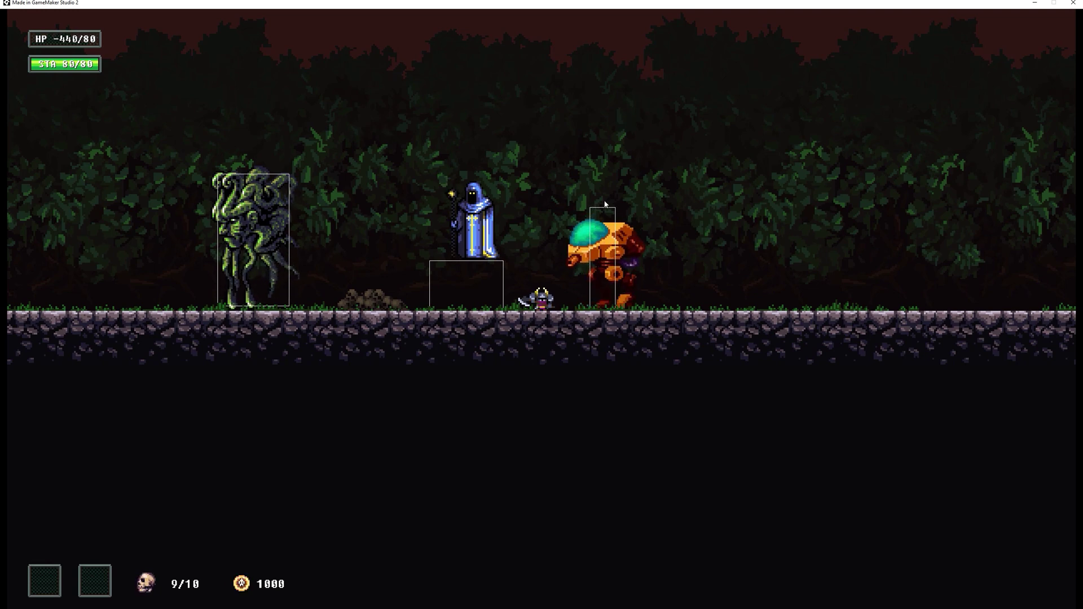
{"action": "left_click", "coordinate": [1072, 3]}
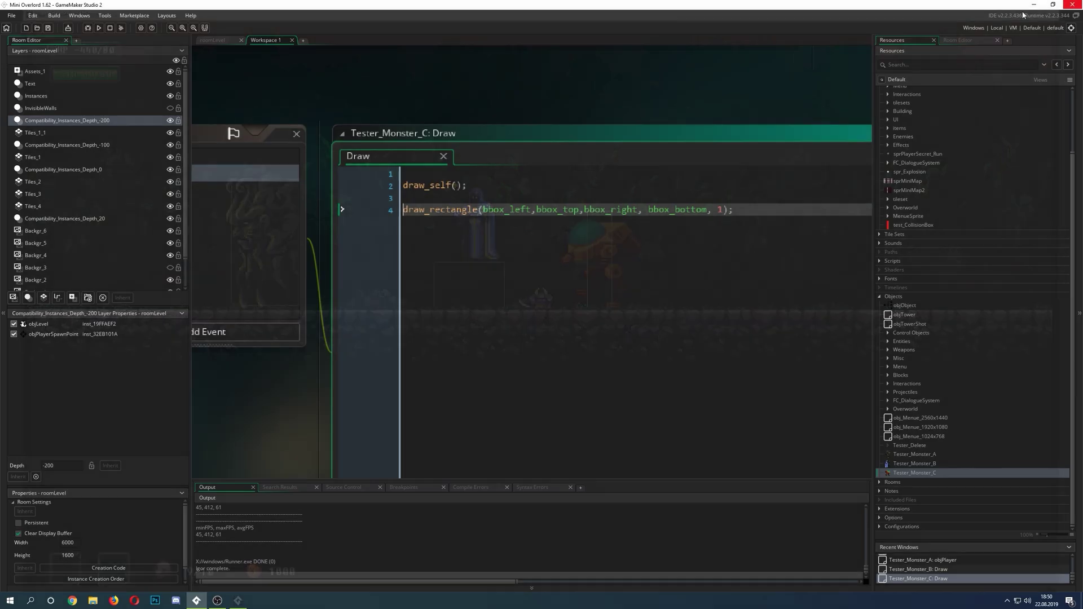
Open Tester_Monster_A's sprite spr_Boss_Idle, move its collision mask's upper-left corner to Left 5, Top 5, and close the sprite.
{"action": "double_click", "coordinate": [923, 456]}
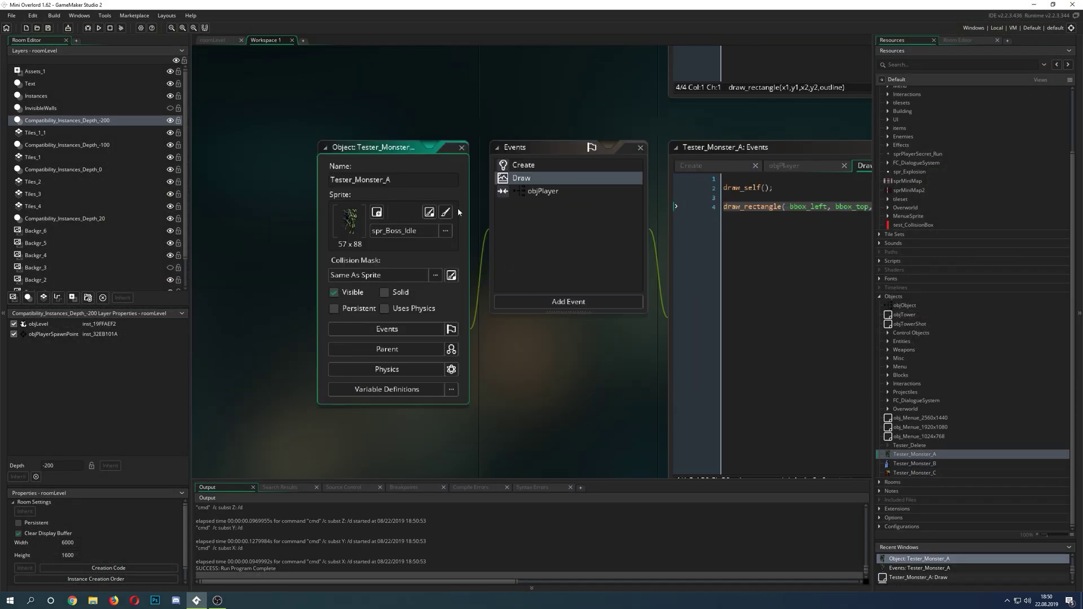
{"action": "left_click", "coordinate": [428, 214]}
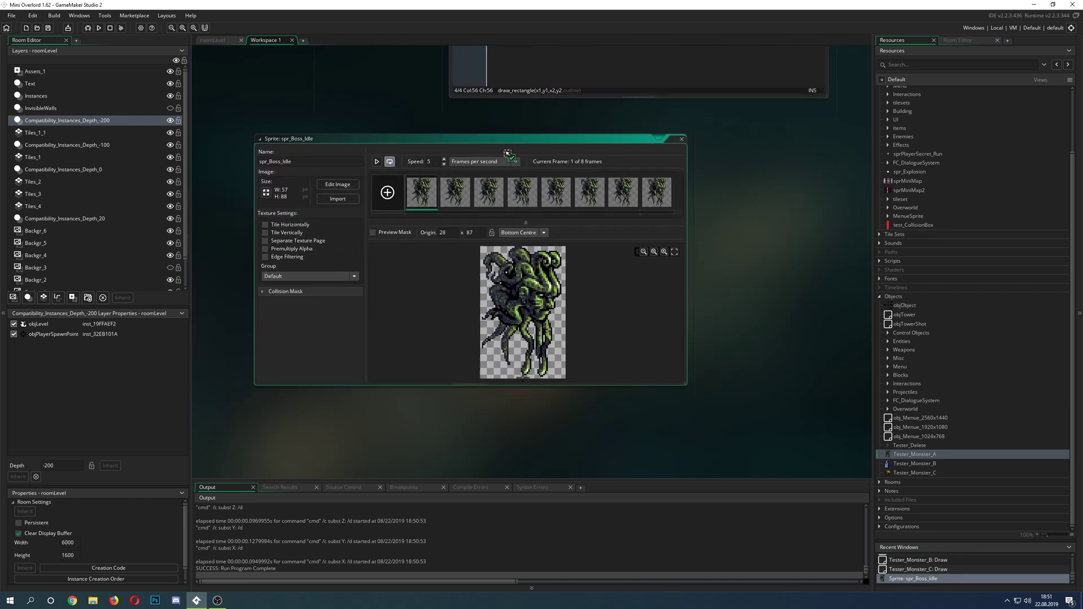
{"action": "left_click", "coordinate": [260, 293]}
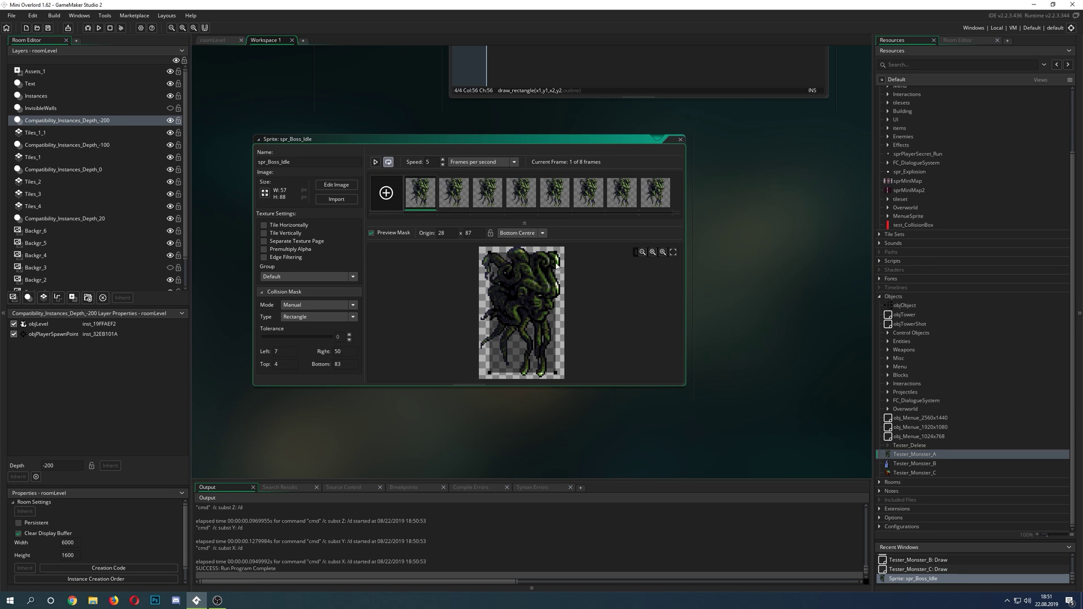
{"action": "left_click_drag", "start_coordinate": [482, 259], "coordinate": [486, 254]}
{"action": "scroll", "coordinate": [594, 352], "scroll_direction": "up", "scroll_amount": 3}
{"action": "scroll", "coordinate": [593, 353], "scroll_direction": "down", "scroll_amount": 4}
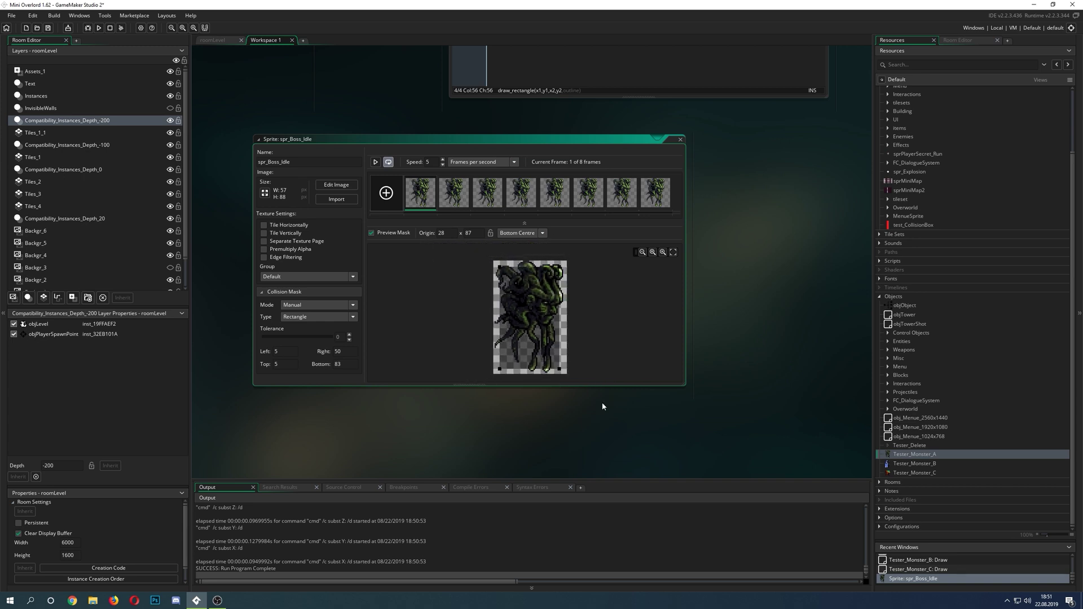
{"action": "left_click", "coordinate": [681, 140]}
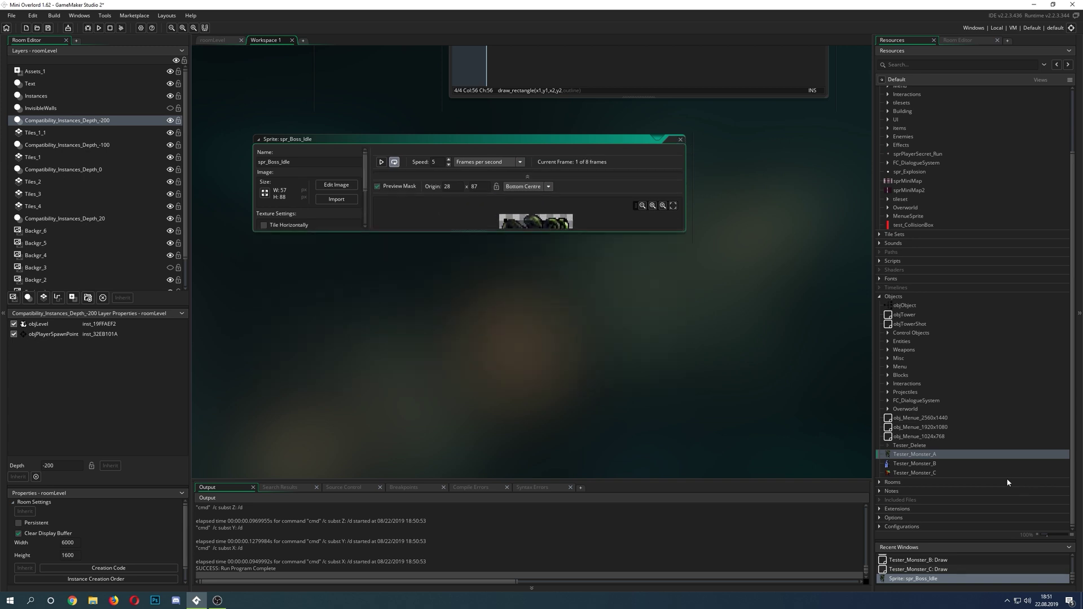
Open Tester_Monster_B's sprite spr_Boss2_Attack and show its collision mask settings.
{"action": "double_click", "coordinate": [909, 463]}
{"action": "left_click", "coordinate": [277, 184]}
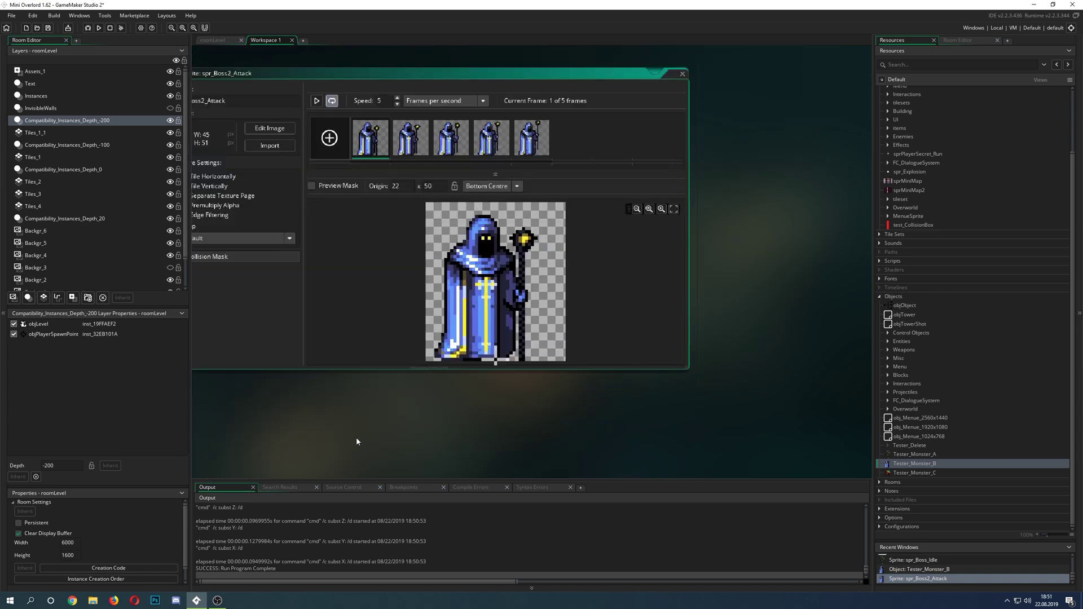
{"action": "left_click", "coordinate": [256, 257]}
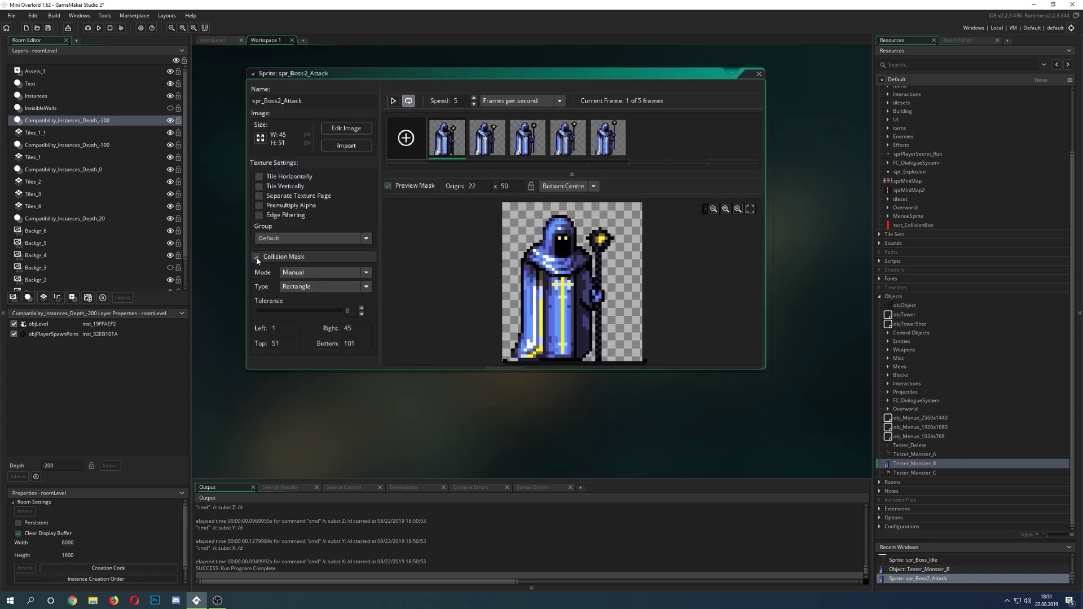
Move the spr_Boss2_Attack collision mask up over the wizard, shift it around, and place it outside the image at Left 55, Top 47.
{"action": "left_click_drag", "start_coordinate": [521, 363], "coordinate": [516, 218]}
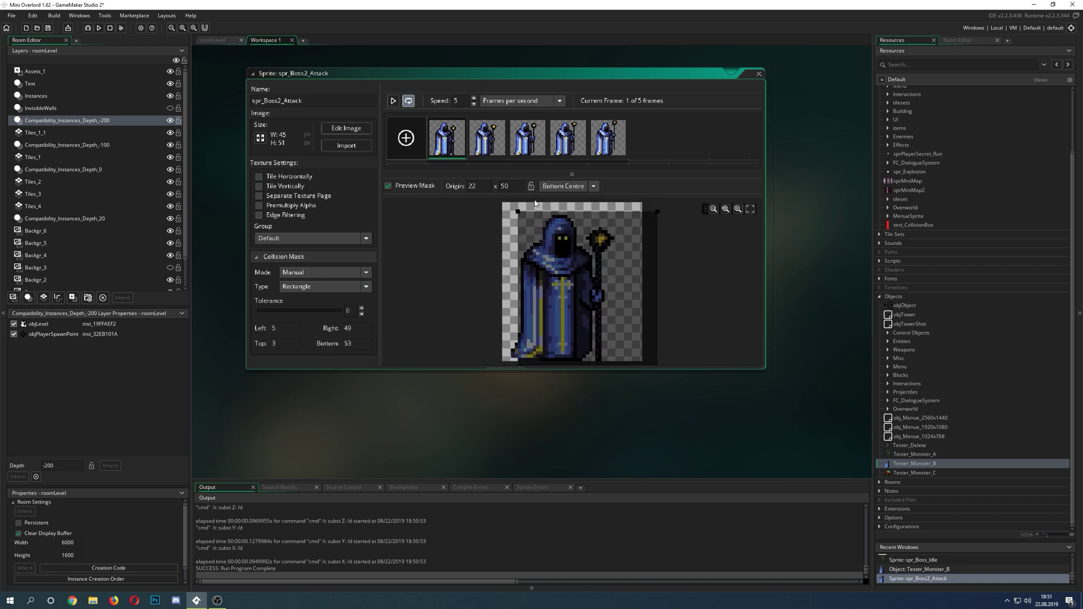
{"action": "left_click_drag", "start_coordinate": [601, 235], "coordinate": [620, 231]}
{"action": "left_click_drag", "start_coordinate": [628, 285], "coordinate": [592, 330]}
{"action": "left_click_drag", "start_coordinate": [580, 286], "coordinate": [689, 361]}
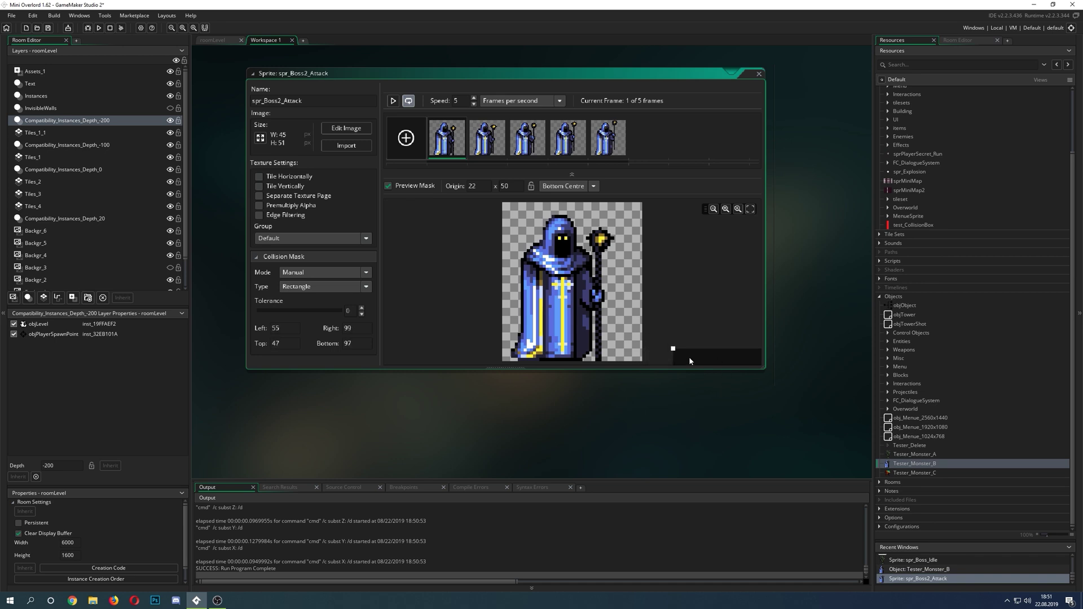
Try the Automatic and Full Image collision mask modes on spr_Boss2_Attack and return it to Manual.
{"action": "left_click", "coordinate": [314, 272]}
{"action": "left_click", "coordinate": [303, 283]}
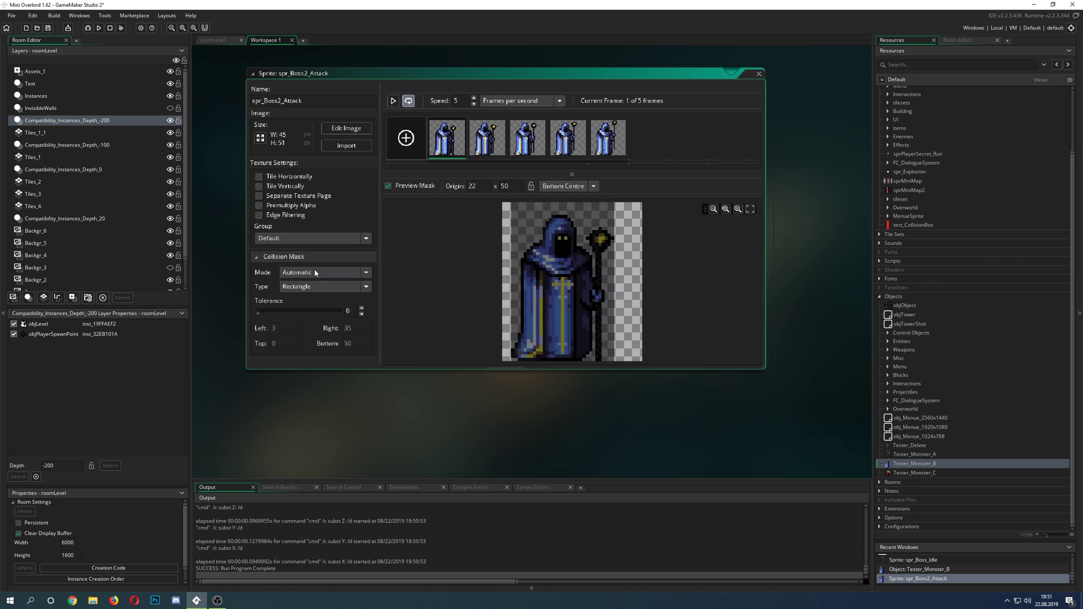
{"action": "left_click", "coordinate": [315, 273]}
{"action": "left_click", "coordinate": [305, 290]}
{"action": "left_click", "coordinate": [313, 273]}
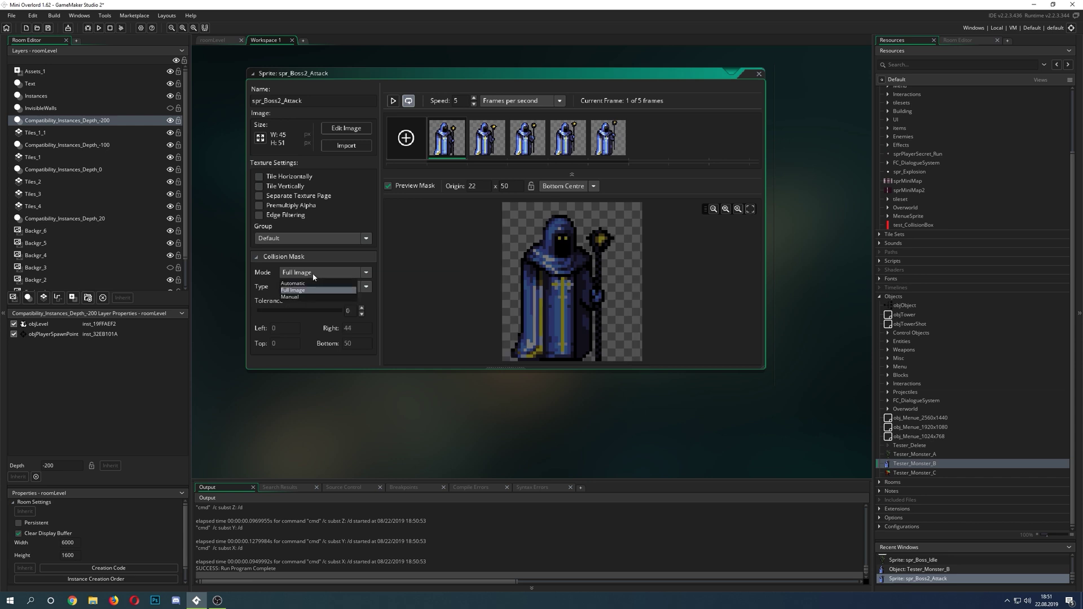
{"action": "left_click", "coordinate": [292, 297]}
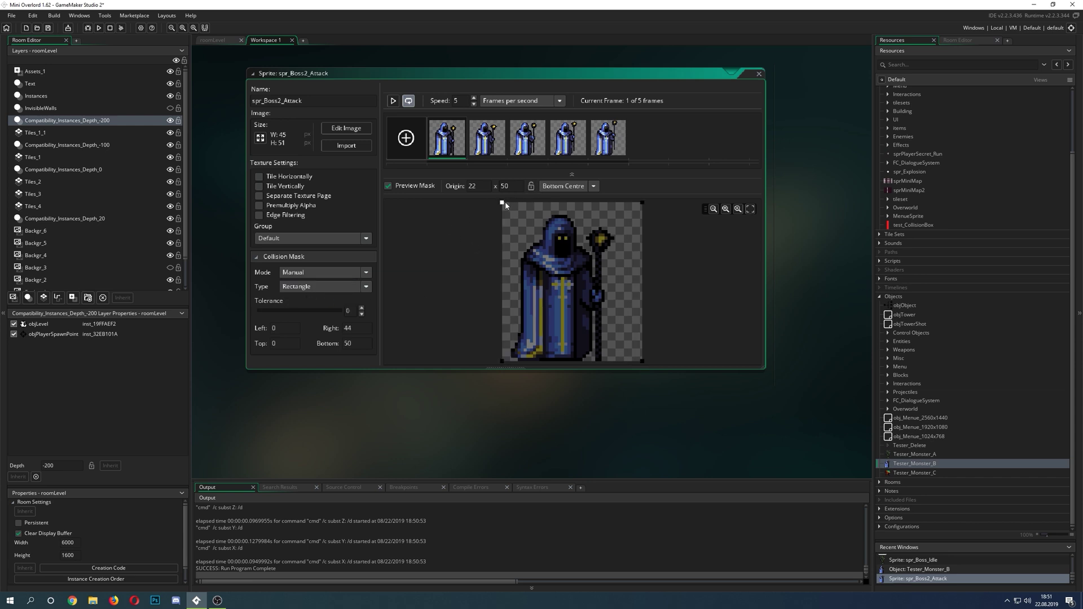
Shrink the spr_Boss2_Attack mask around the wizard's body to Left 7, Top 2, Right 26, and close the sprite.
{"action": "left_click_drag", "start_coordinate": [502, 203], "coordinate": [524, 221]}
{"action": "left_click_drag", "start_coordinate": [643, 222], "coordinate": [612, 227]}
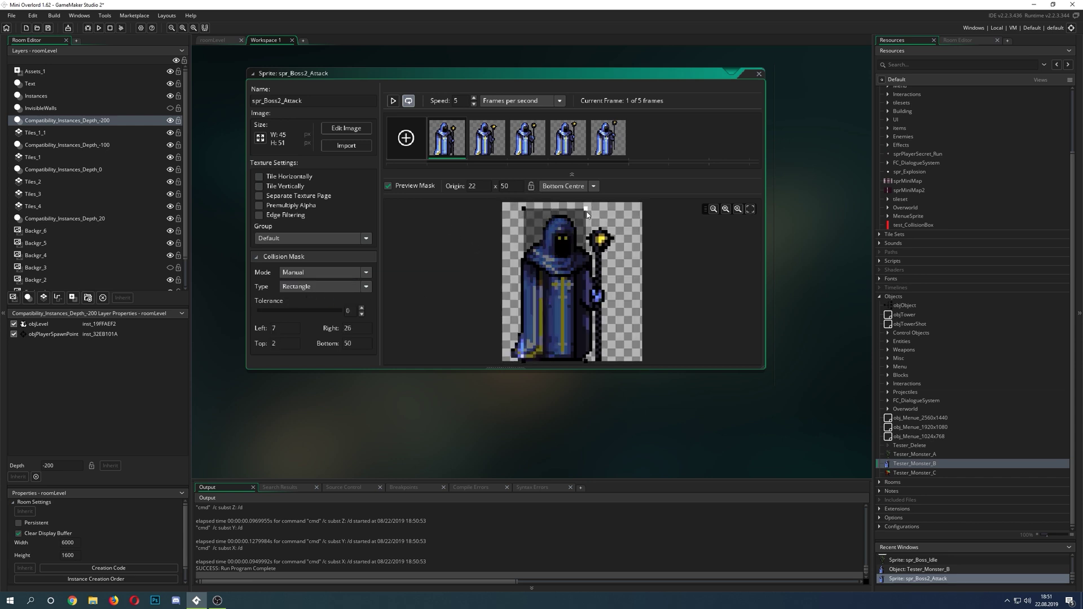
{"action": "left_click", "coordinate": [758, 74]}
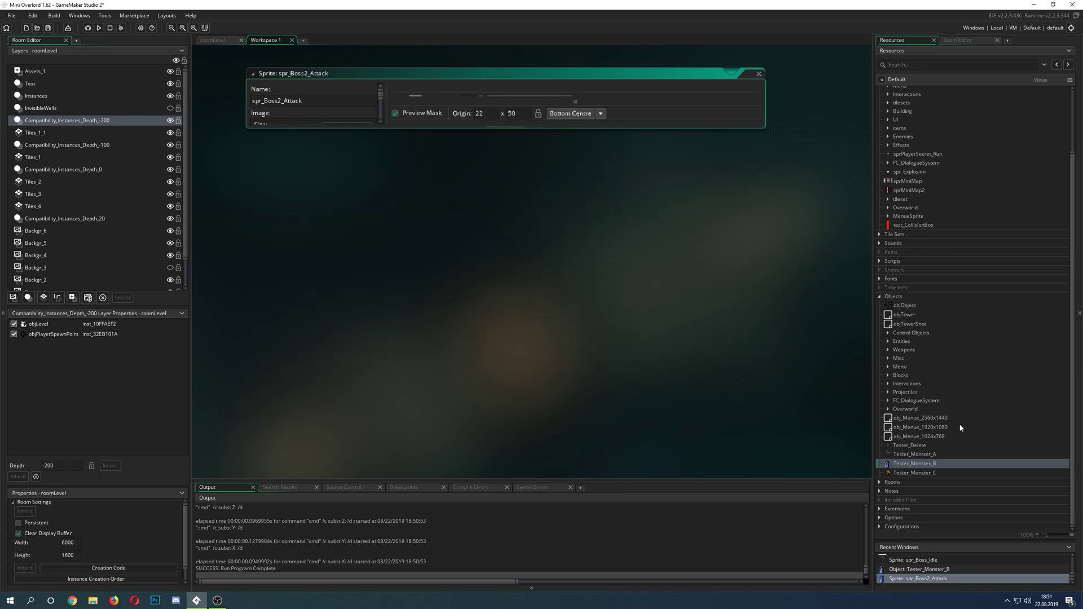
Open Tester_Monster_C's sprite spr_Mech, examine its collision mask settings and its last animation frames, and close the sprite.
{"action": "double_click", "coordinate": [918, 473]}
{"action": "scroll", "coordinate": [408, 312], "scroll_direction": "up", "scroll_amount": 4, "text": "ctrl"}
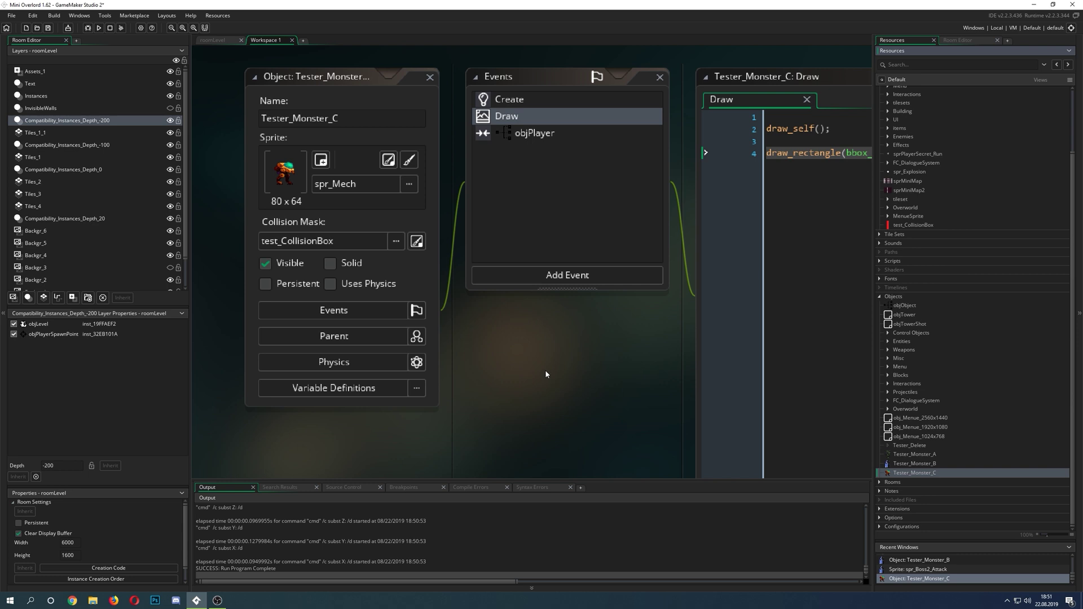
{"action": "scroll", "coordinate": [546, 372], "scroll_direction": "left", "scroll_amount": 3}
{"action": "scroll", "coordinate": [546, 373], "scroll_direction": "up", "scroll_amount": 2}
{"action": "scroll", "coordinate": [609, 419], "scroll_direction": "left", "scroll_amount": 2}
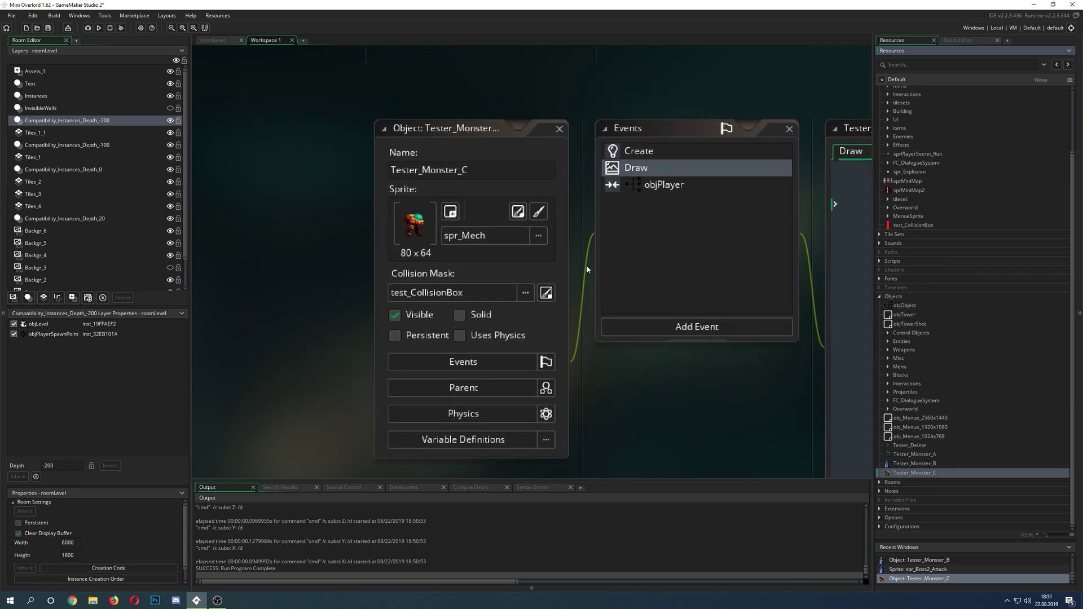
{"action": "left_click", "coordinate": [517, 211]}
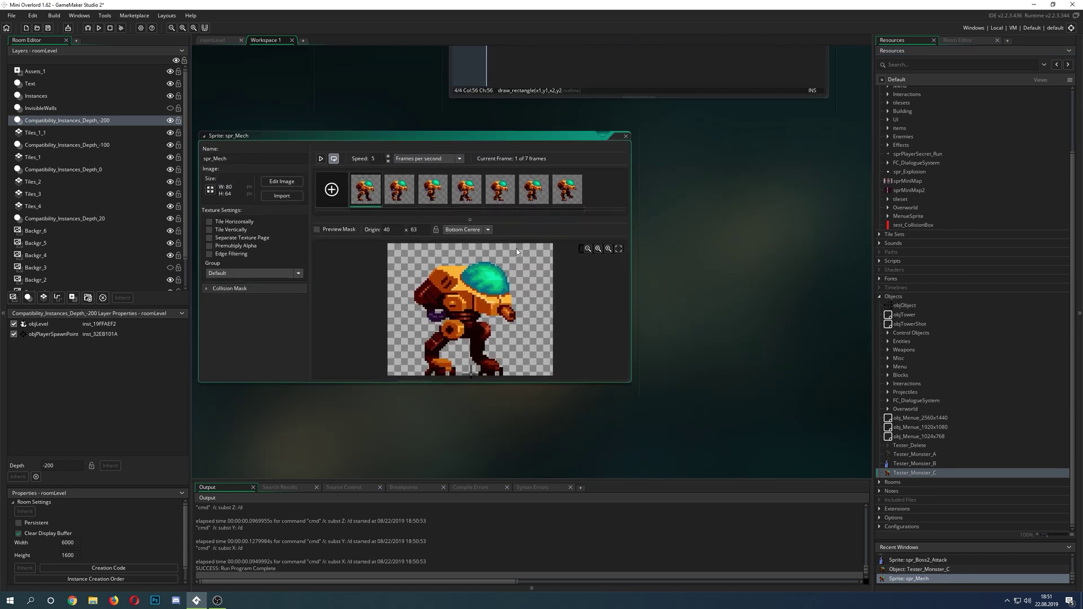
{"action": "left_click", "coordinate": [207, 288]}
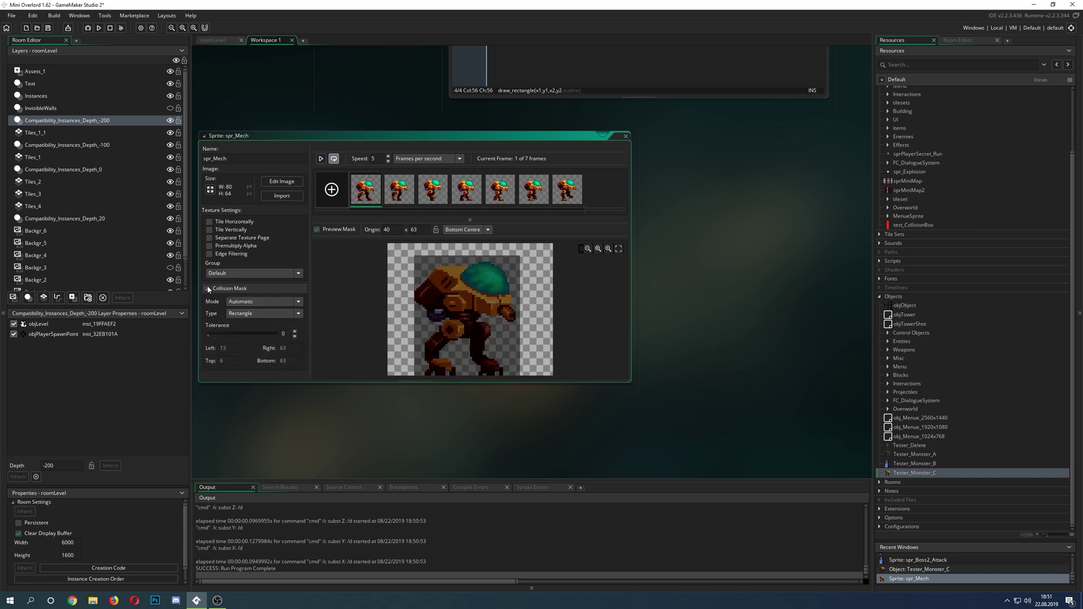
{"action": "left_click", "coordinate": [533, 188]}
{"action": "left_click", "coordinate": [566, 189]}
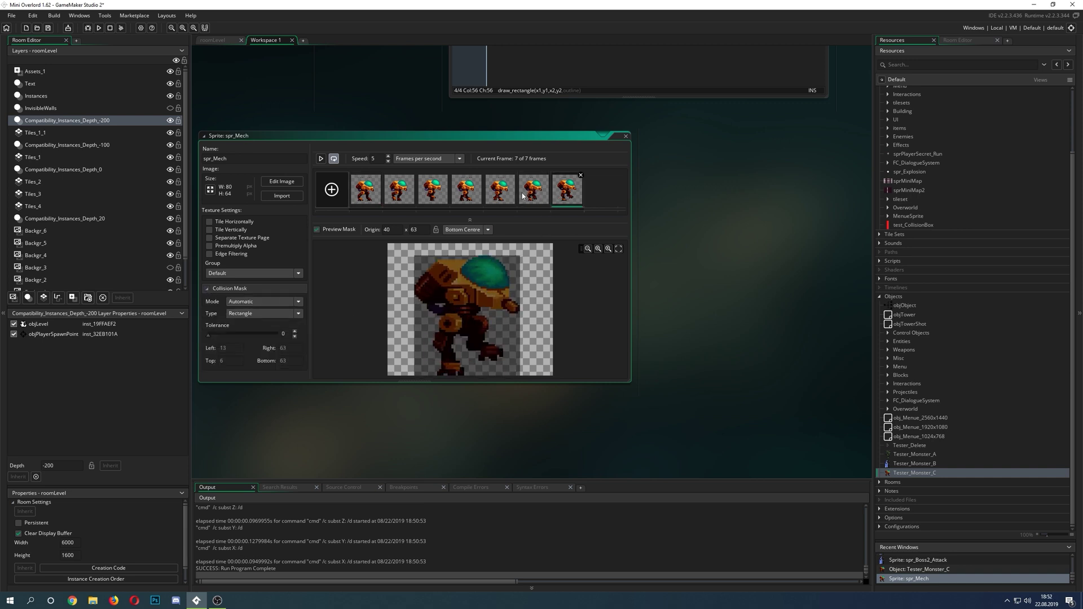
{"action": "left_click", "coordinate": [626, 136]}
Reopen Tester_Monster_C and select test_CollisionBox as its collision mask.
{"action": "double_click", "coordinate": [914, 476]}
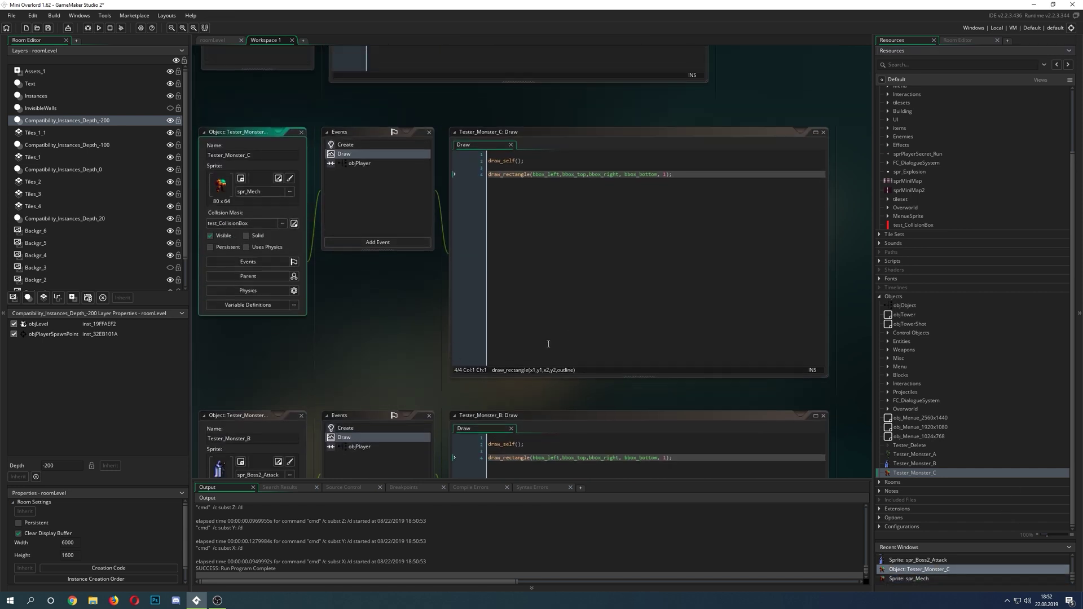
{"action": "scroll", "coordinate": [373, 311], "scroll_direction": "up", "scroll_amount": 3, "text": "ctrl"}
{"action": "scroll", "coordinate": [373, 310], "scroll_direction": "up", "scroll_amount": 2}
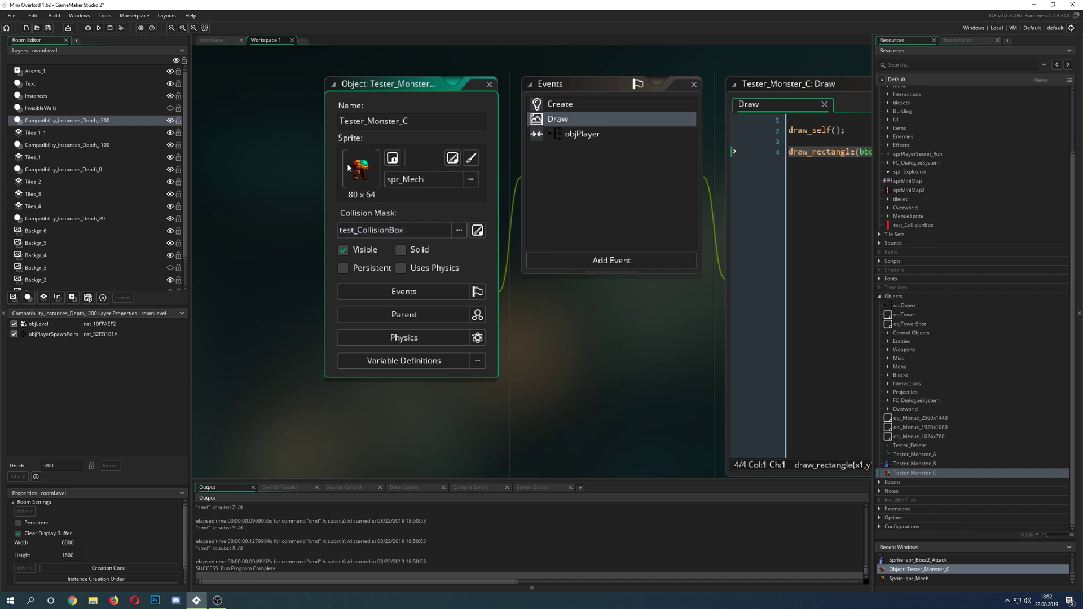
{"action": "left_click", "coordinate": [459, 230]}
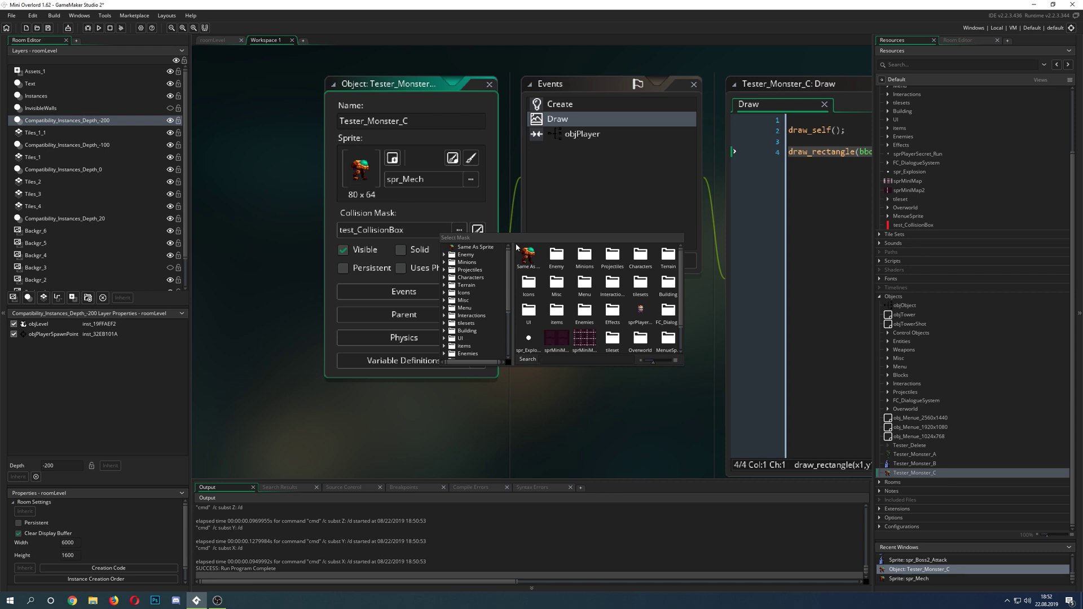
{"action": "scroll", "coordinate": [583, 339], "scroll_direction": "down", "scroll_amount": 1}
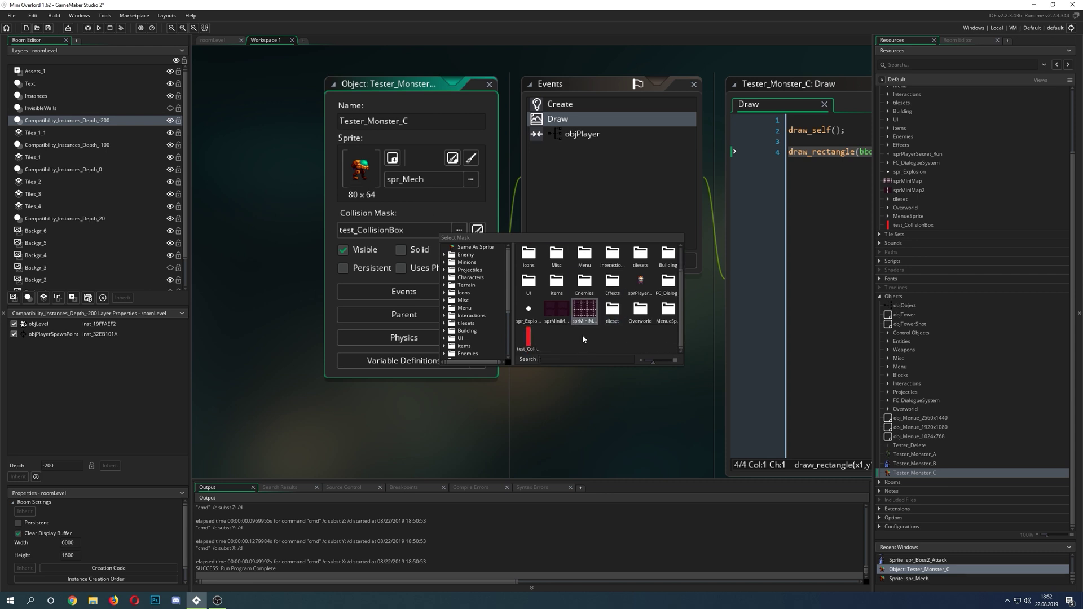
{"action": "left_click", "coordinate": [529, 339]}
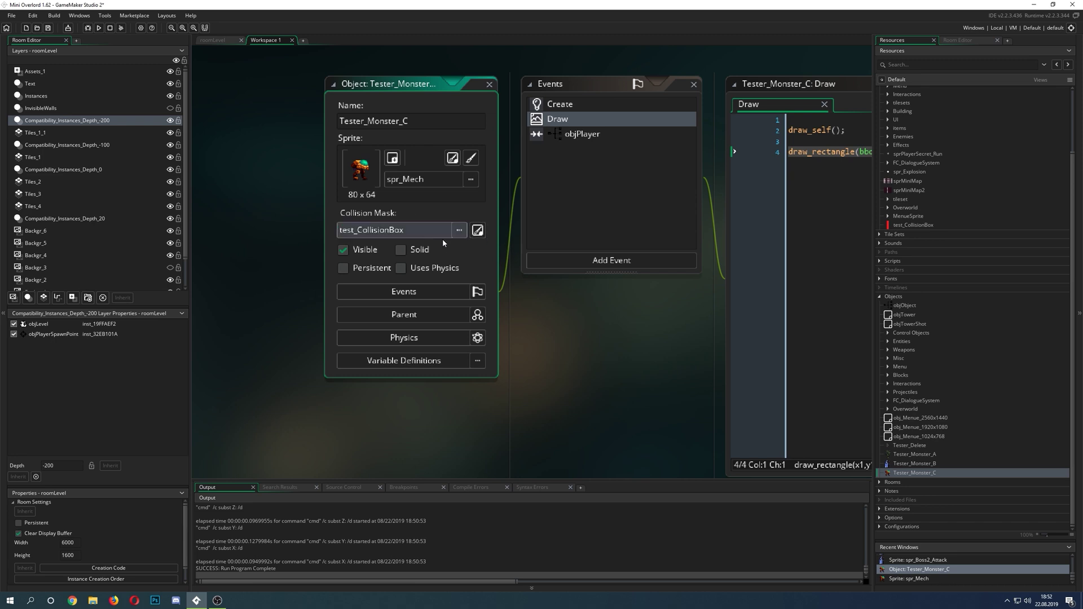
Open Tester_Monster_C's collision mask sprite to inspect it, close it, and switch to the roomLevel room.
{"action": "left_click", "coordinate": [478, 231]}
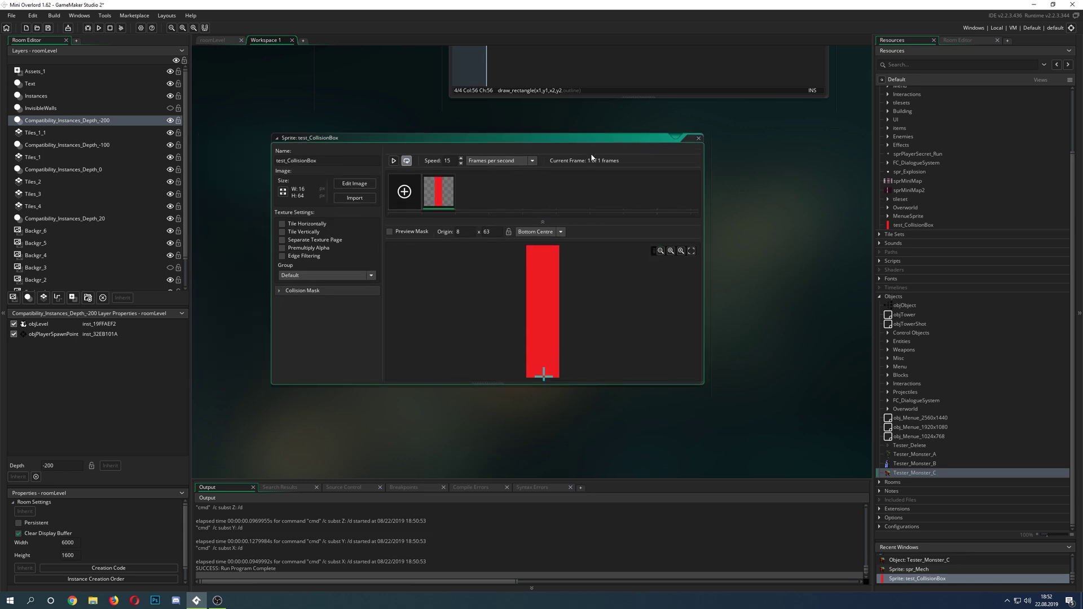
{"action": "left_click", "coordinate": [699, 138]}
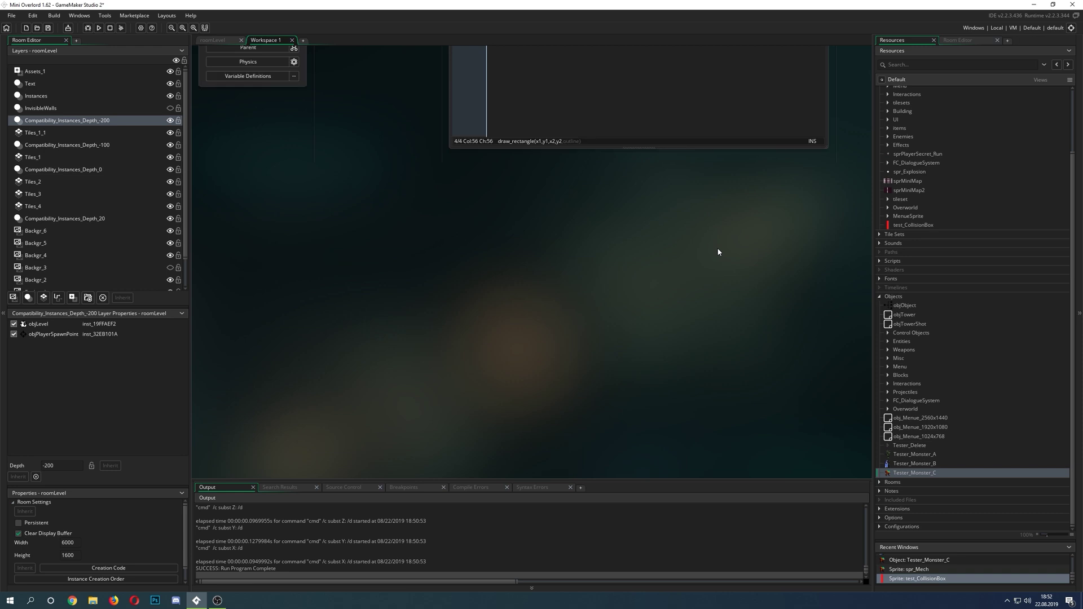
{"action": "left_click", "coordinate": [215, 40]}
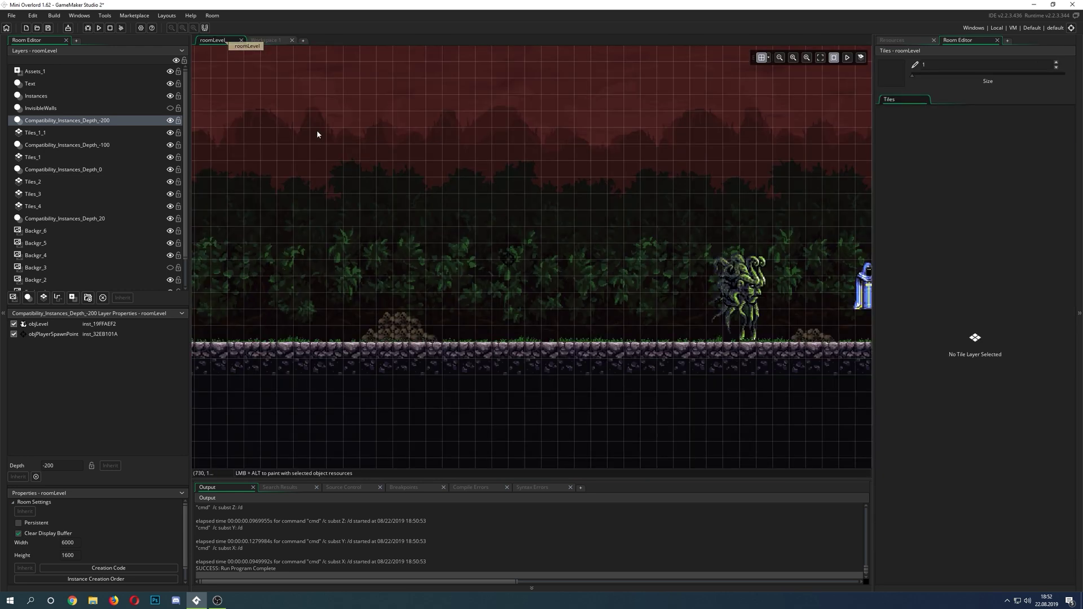
Examine the tentacle, wizard and mech monsters standing in roomLevel at different magnifications.
{"action": "scroll", "coordinate": [542, 258], "scroll_direction": "up", "scroll_amount": 2, "text": "ctrl"}
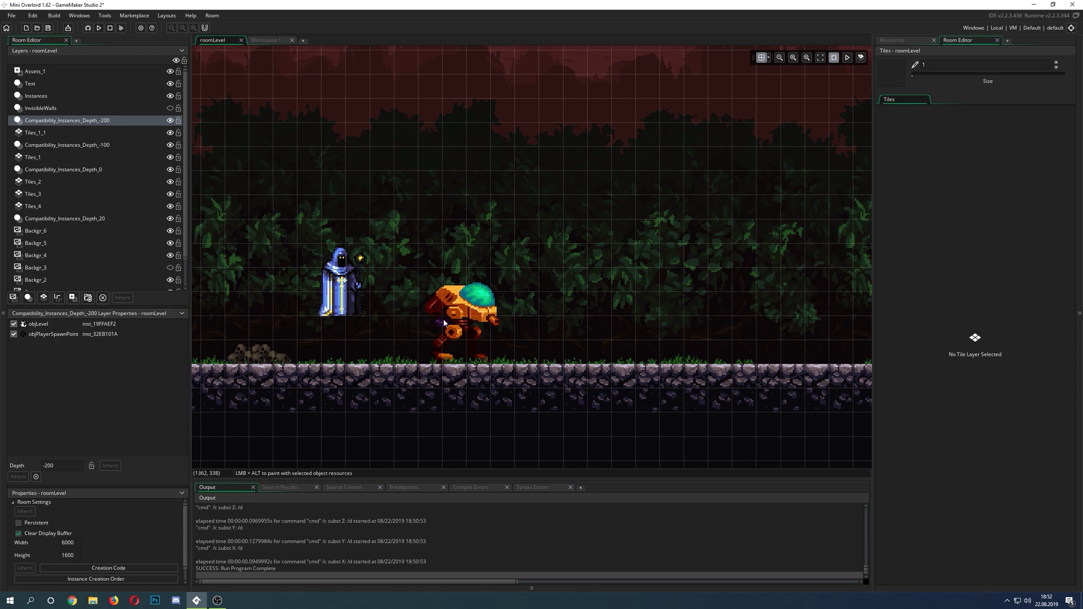
{"action": "scroll", "coordinate": [627, 312], "scroll_direction": "down", "scroll_amount": 2, "text": "ctrl"}
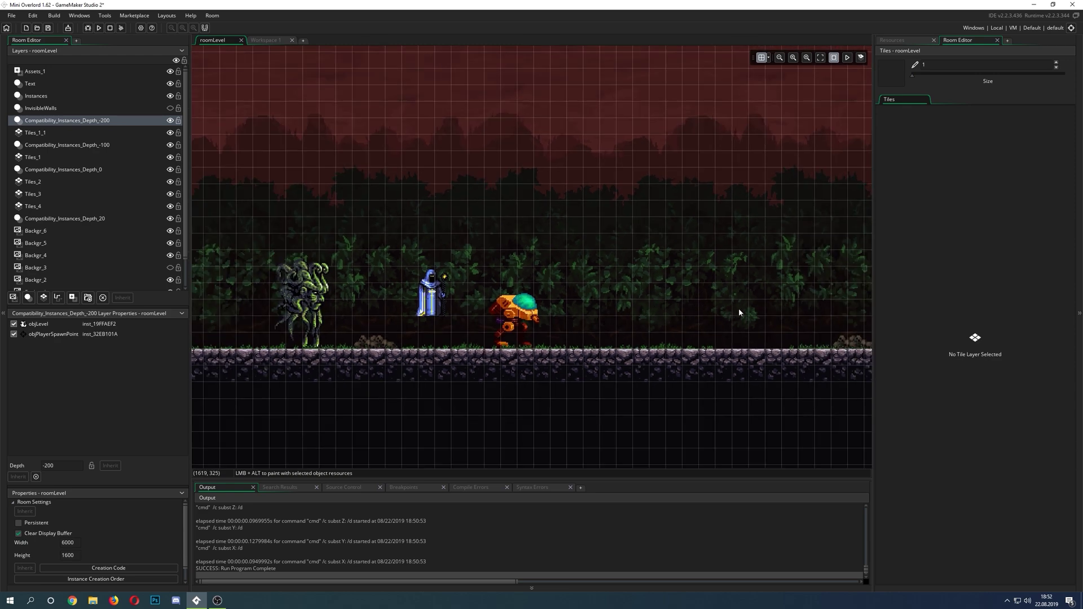
{"action": "scroll", "coordinate": [723, 317], "scroll_direction": "up", "scroll_amount": 1, "text": "ctrl"}
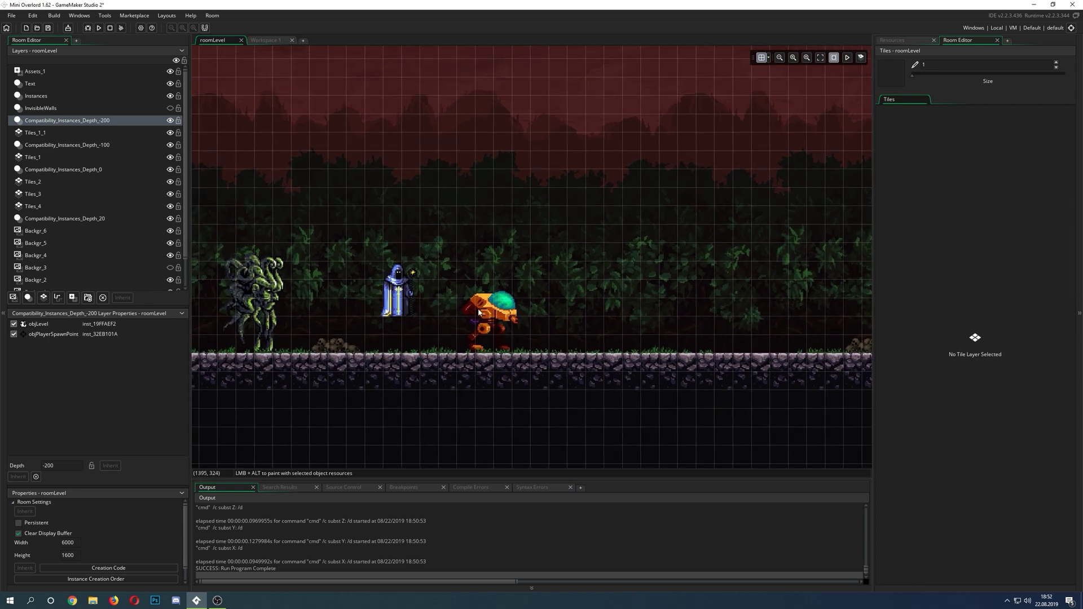
{"action": "scroll", "coordinate": [568, 322], "scroll_direction": "up", "scroll_amount": 1, "text": "ctrl"}
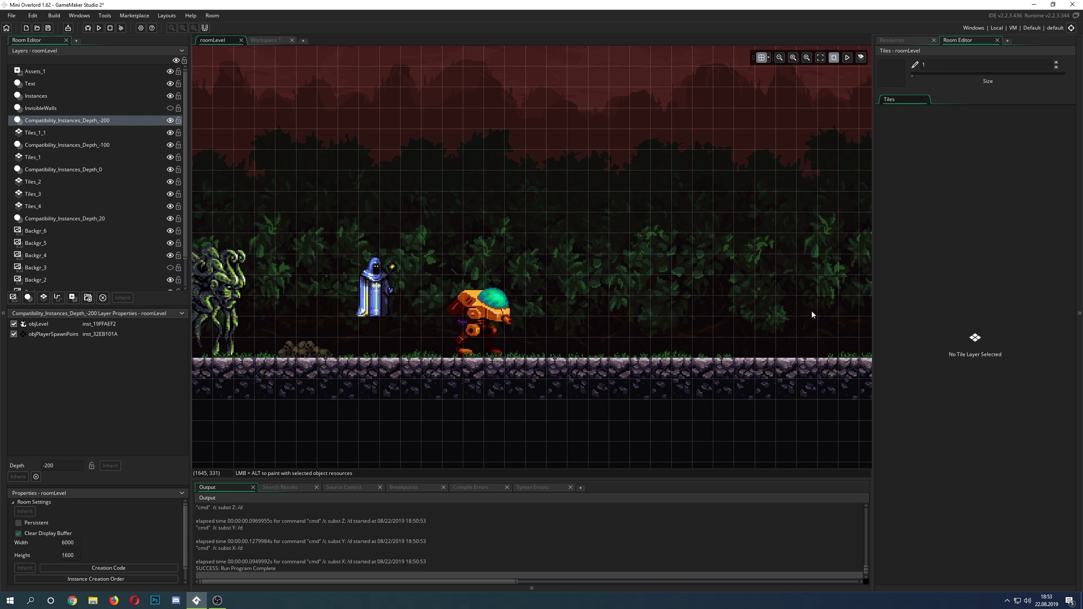
{"action": "scroll", "coordinate": [750, 318], "scroll_direction": "right", "scroll_amount": 2}
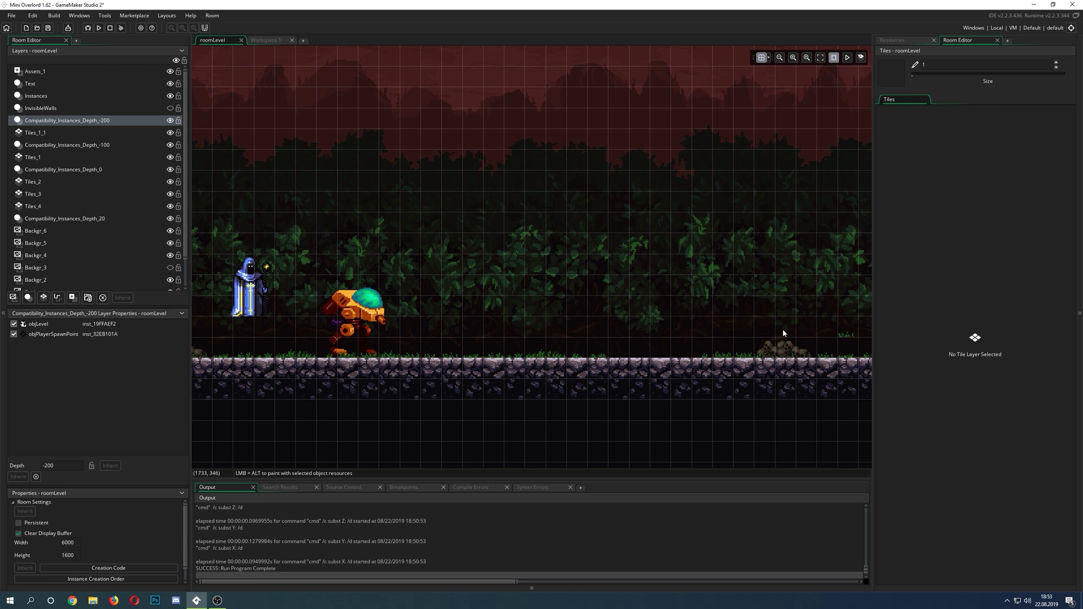
{"action": "middle_click_drag", "start_coordinate": [400, 344], "coordinate": [568, 364]}
{"action": "scroll", "coordinate": [468, 324], "scroll_direction": "up", "scroll_amount": 2, "text": "ctrl"}
{"action": "scroll", "coordinate": [566, 366], "scroll_direction": "down", "scroll_amount": 2, "text": "ctrl"}
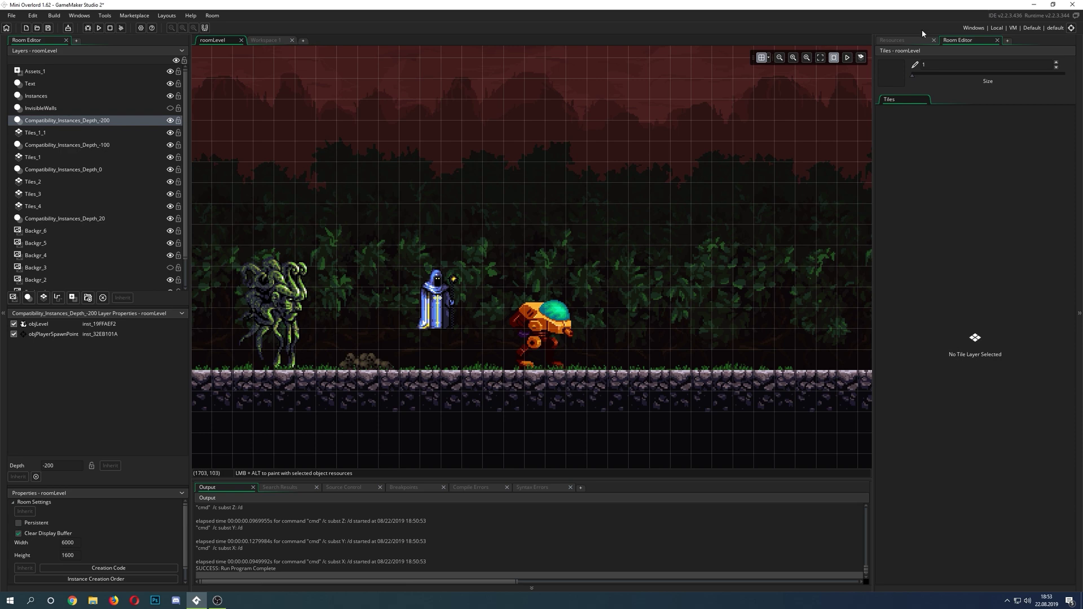
Scale the test_CollisionBox sprite to 16 x 16 pixels without maintaining the aspect ratio, and close it.
{"action": "left_click", "coordinate": [905, 38]}
{"action": "left_click", "coordinate": [915, 225]}
{"action": "double_click", "coordinate": [915, 226]}
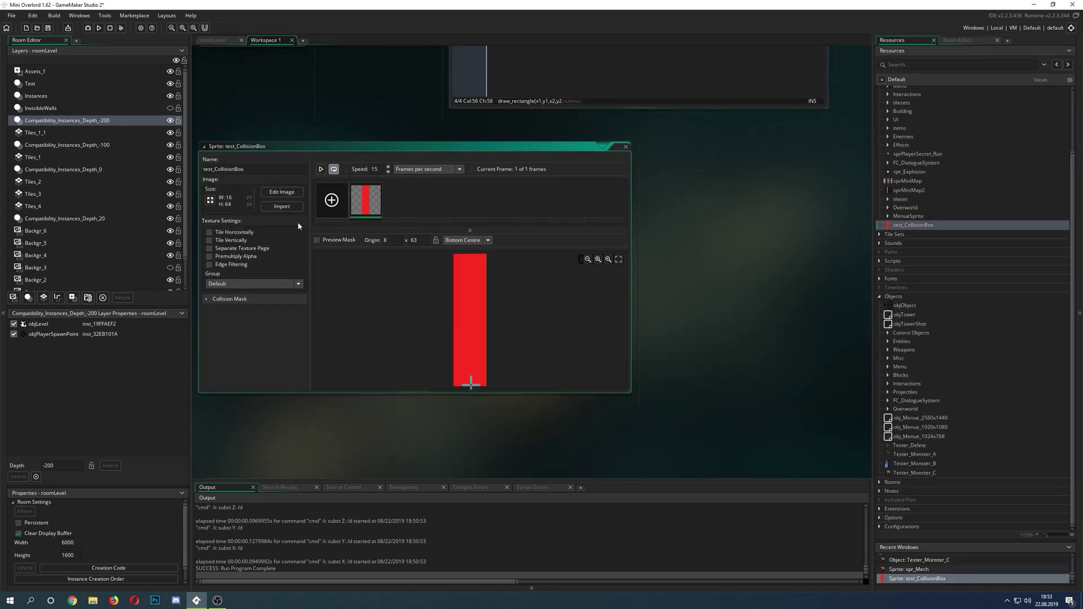
{"action": "left_click", "coordinate": [211, 192]}
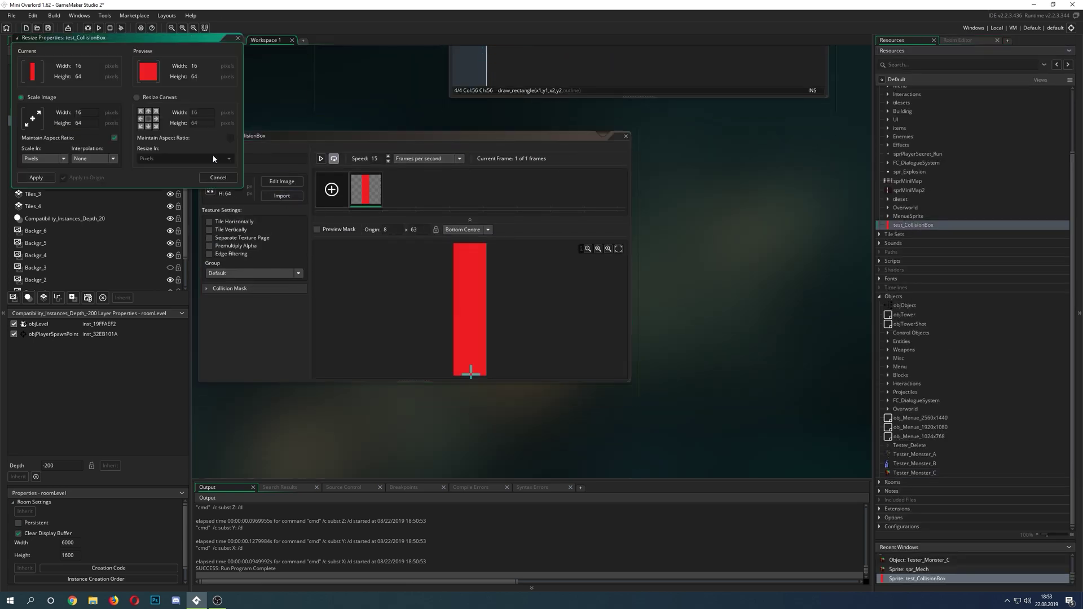
{"action": "left_click", "coordinate": [115, 137]}
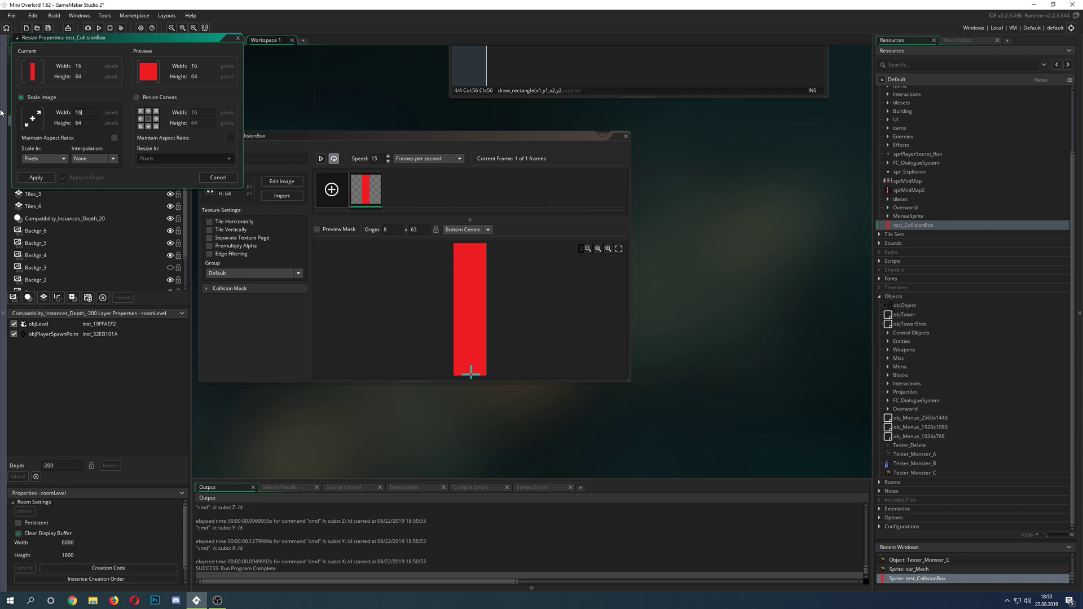
{"action": "left_click_drag", "start_coordinate": [88, 123], "coordinate": [24, 123]}
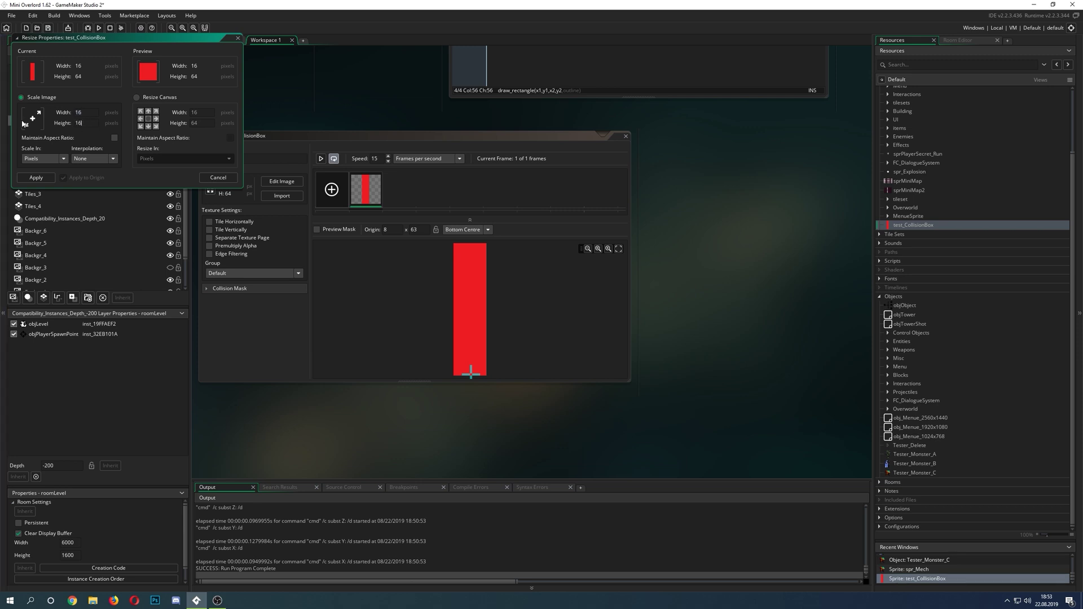
{"action": "type", "text": "16"}
{"action": "left_click", "coordinate": [36, 178]}
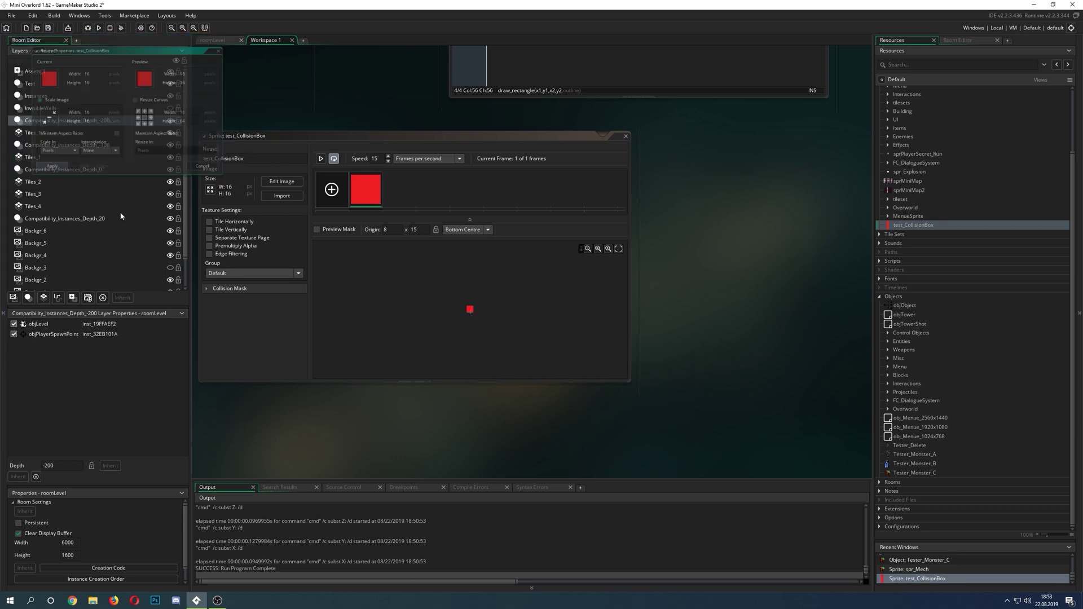
{"action": "left_click", "coordinate": [626, 137]}
Return to roomLevel, inspect the three monsters side by side, and leave the room for the resources and start page.
{"action": "left_click", "coordinate": [212, 40]}
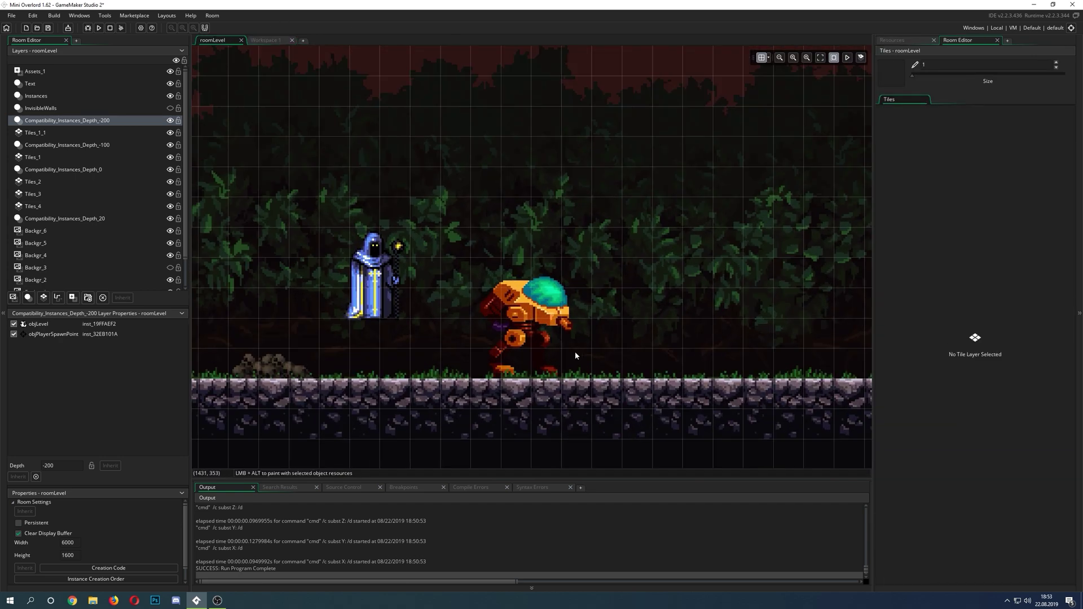
{"action": "scroll", "coordinate": [575, 355], "scroll_direction": "down", "scroll_amount": 5}
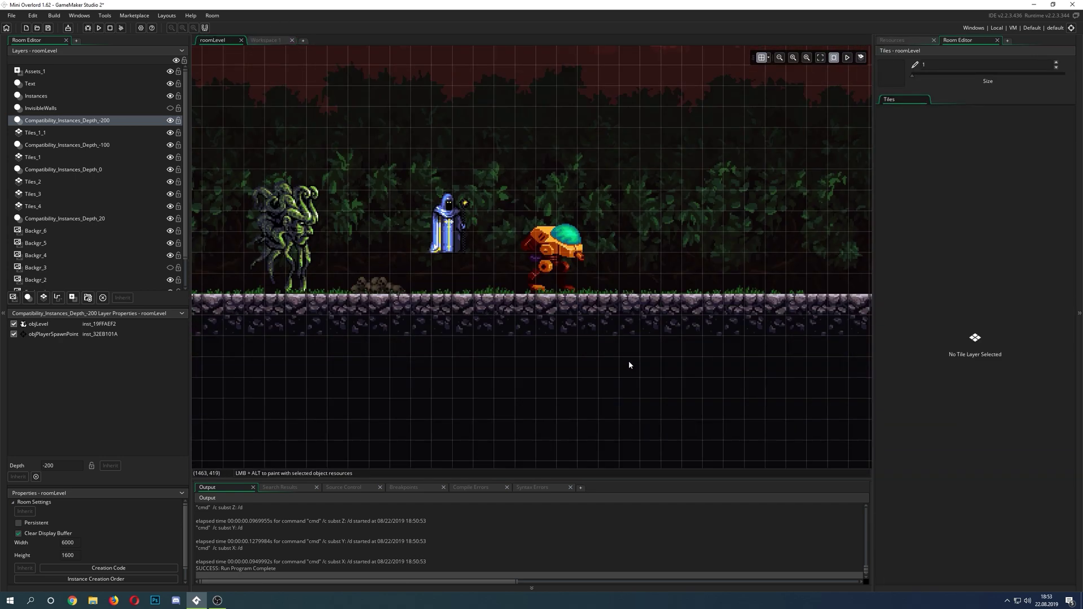
{"action": "scroll", "coordinate": [620, 335], "scroll_direction": "down", "scroll_amount": 2}
{"action": "scroll", "coordinate": [607, 286], "scroll_direction": "up", "scroll_amount": 3}
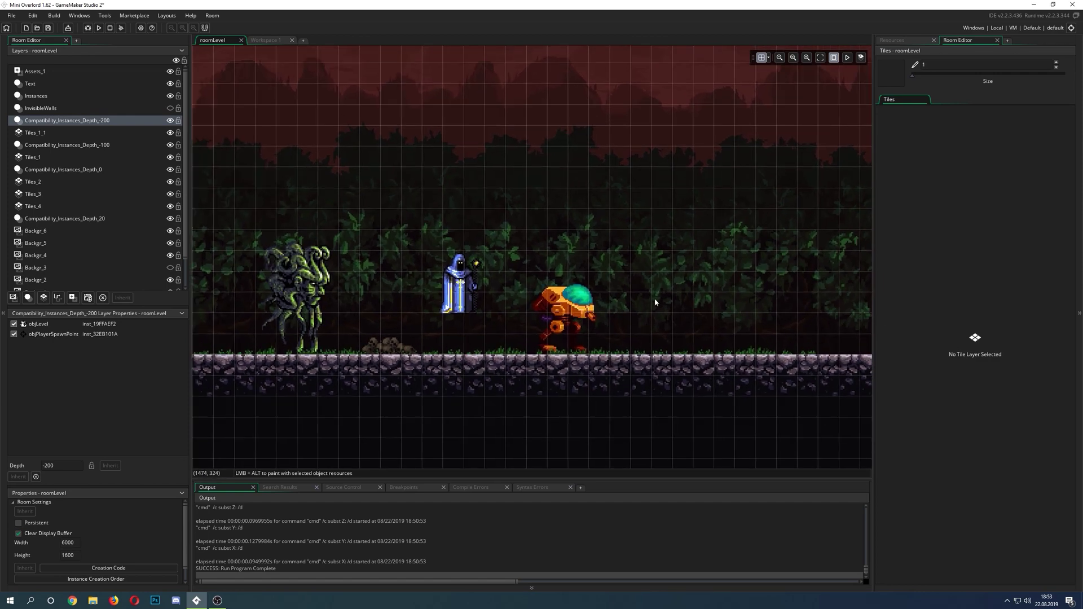
{"action": "scroll", "coordinate": [644, 311], "scroll_direction": "up", "scroll_amount": 2}
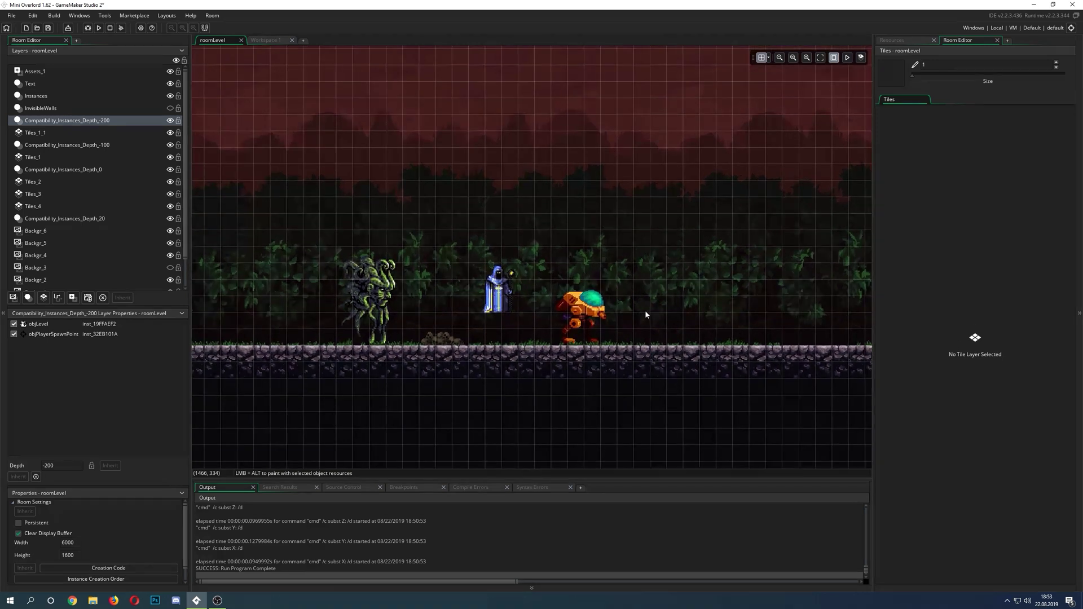
{"action": "left_click", "coordinate": [898, 40]}
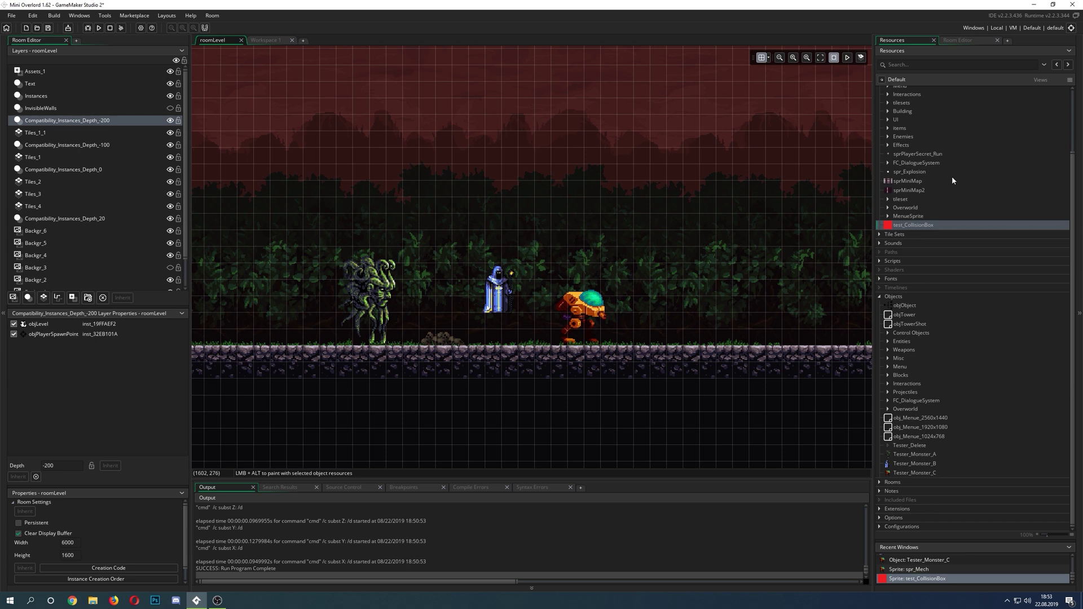
{"action": "left_click", "coordinate": [6, 28]}
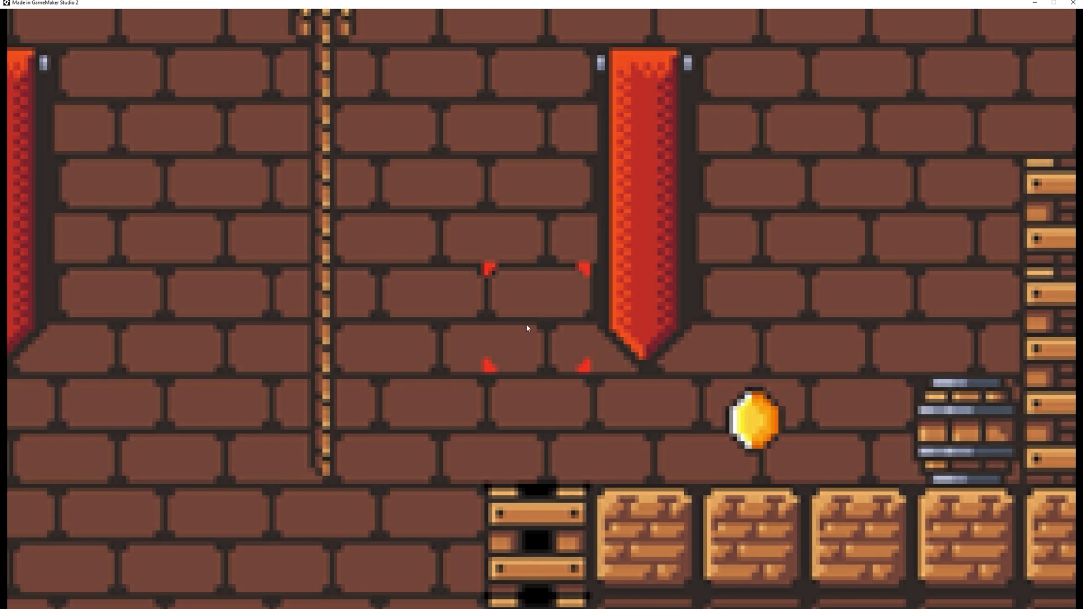
Open the running game's pause menu, enter Settings, and highlight Fullscreen on the Graphics page.
{"action": "key", "text": "Escape"}
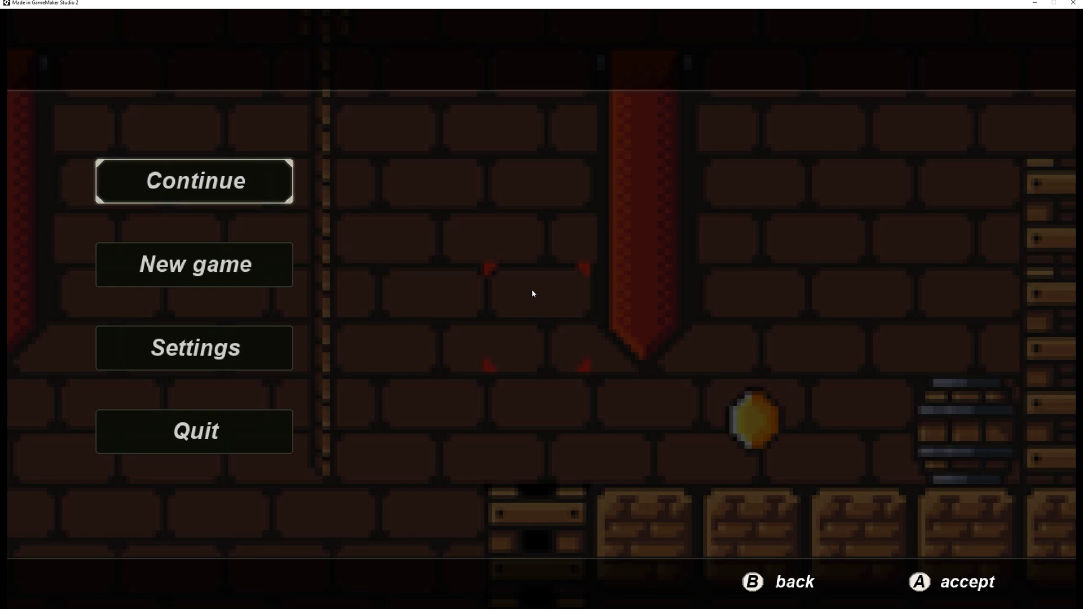
{"action": "key", "text": "Escape"}
{"action": "key", "text": "Escape"}
{"action": "key", "text": "Down"}
{"action": "key", "text": "Down"}
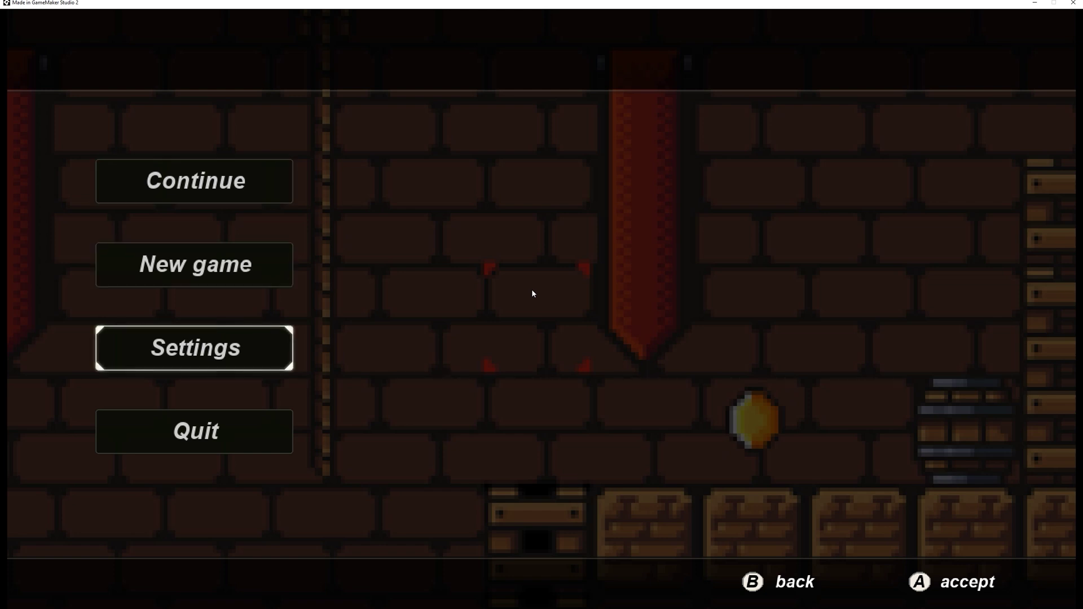
{"action": "key", "text": "Return"}
{"action": "key", "text": "Down"}
{"action": "key", "text": "Down"}
{"action": "key", "text": "Up"}
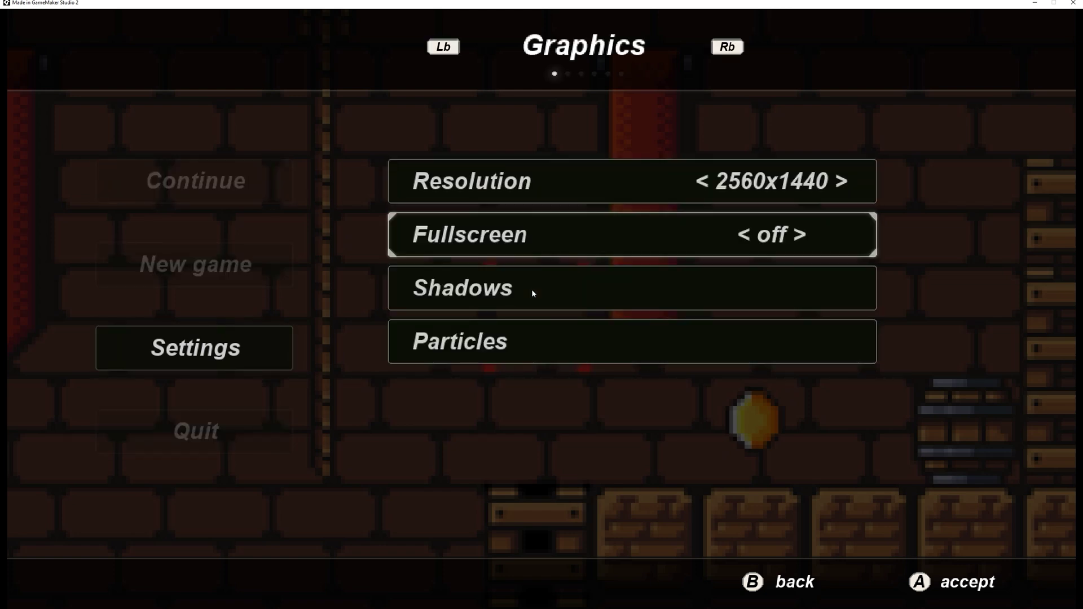
Browse the settings pages from Graphics to Tutorial and back to Graphics, and leave the menu.
{"action": "key", "text": "e"}
{"action": "key", "text": "e"}
{"action": "key", "text": "q"}
{"action": "key", "text": "e"}
{"action": "key", "text": "e"}
{"action": "key", "text": "e"}
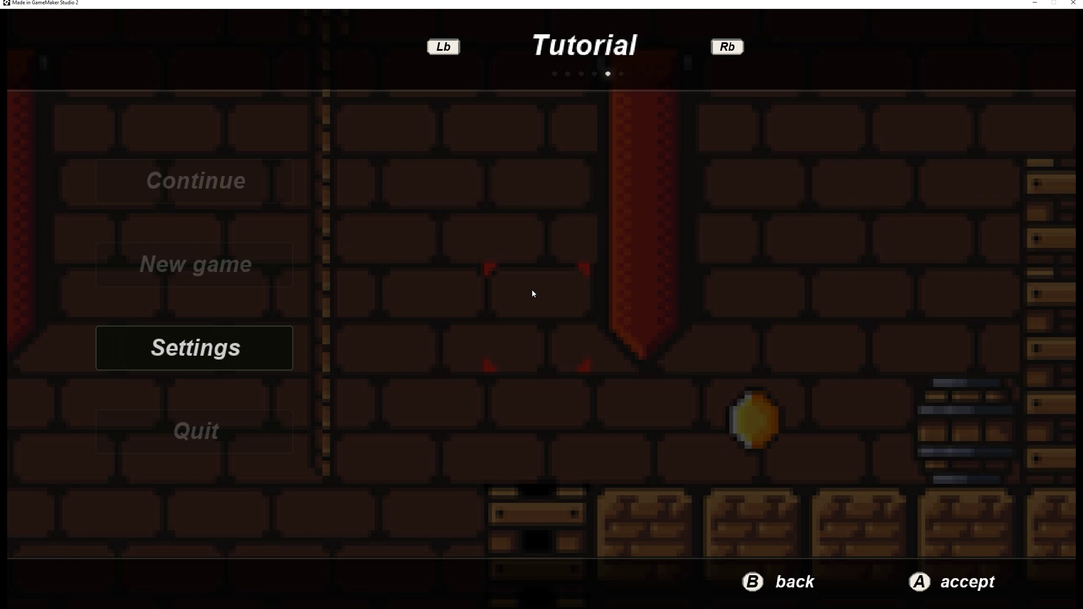
{"action": "key", "text": "q"}
{"action": "key", "text": "q"}
{"action": "key", "text": "q"}
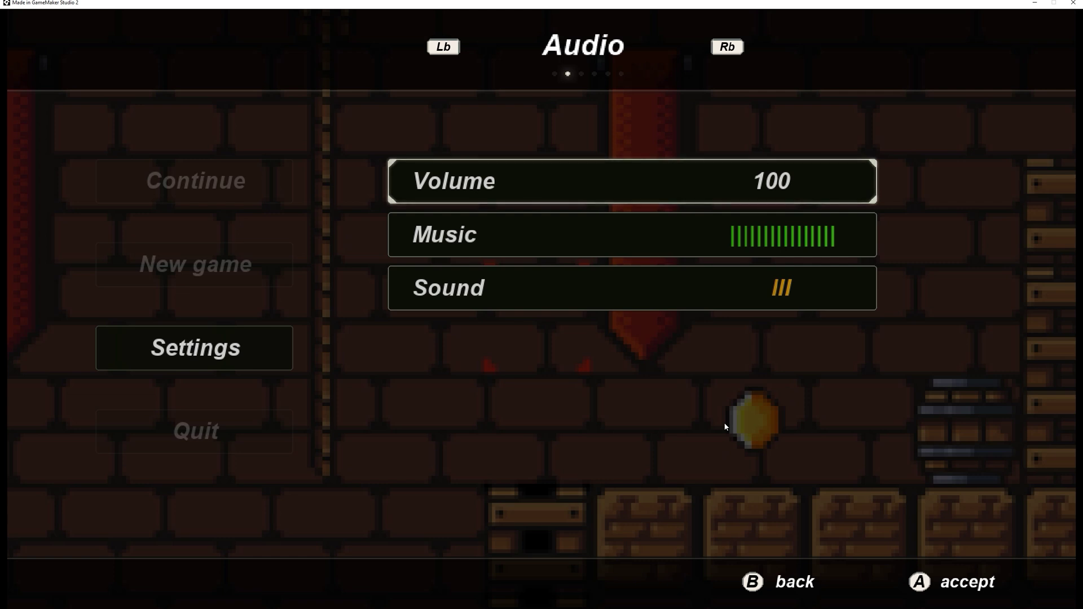
{"action": "key", "text": "q"}
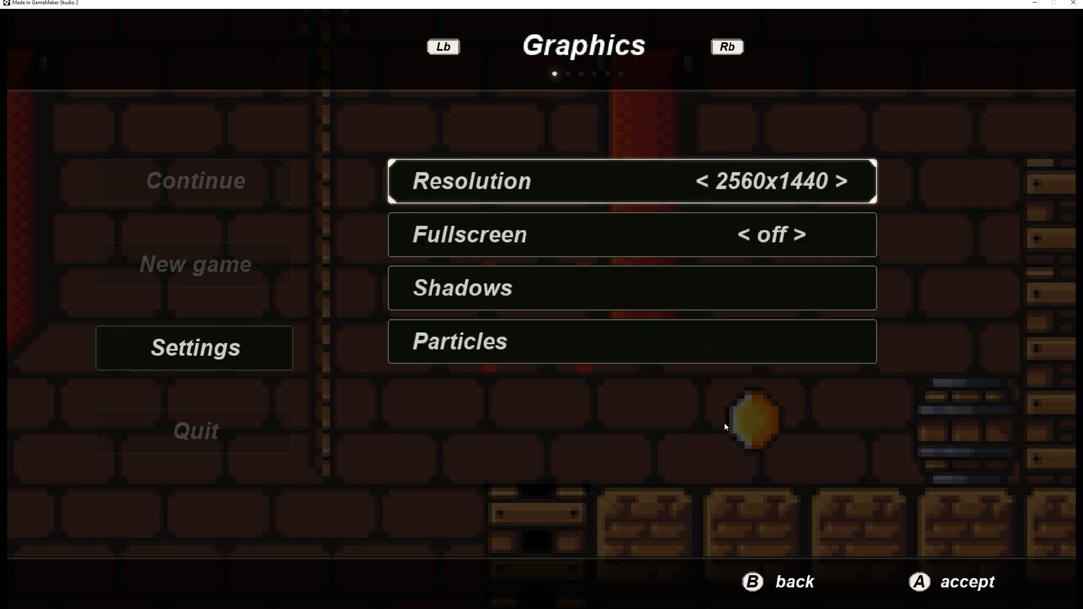
{"action": "key", "text": "e"}
{"action": "key", "text": "q"}
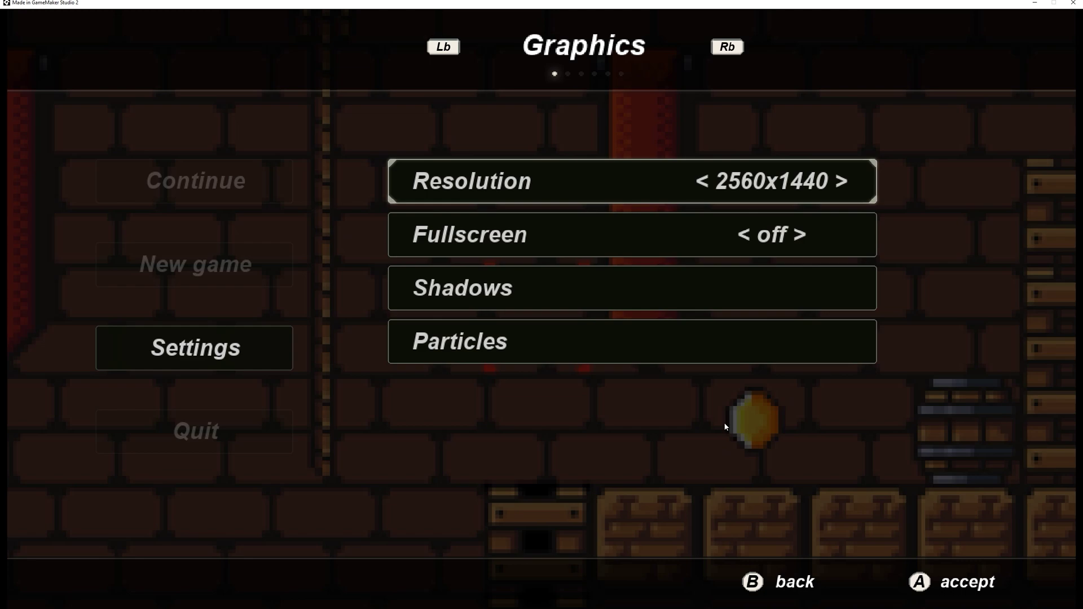
{"action": "key", "text": "Escape"}
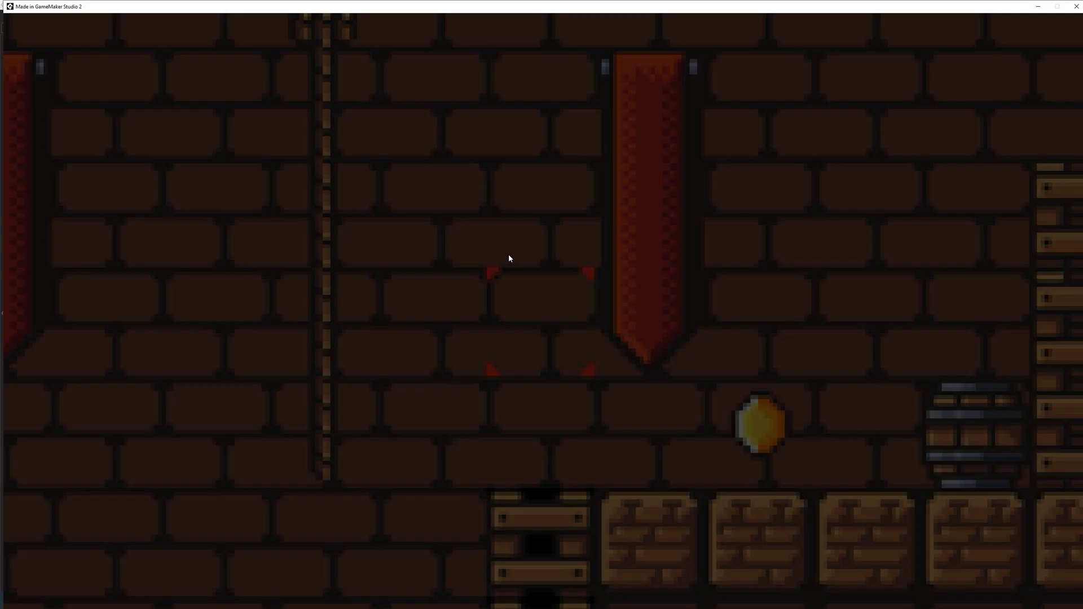
Open the pause menu with blue-green lettering, move through its entries, and enter Settings.
{"action": "key", "text": "Escape"}
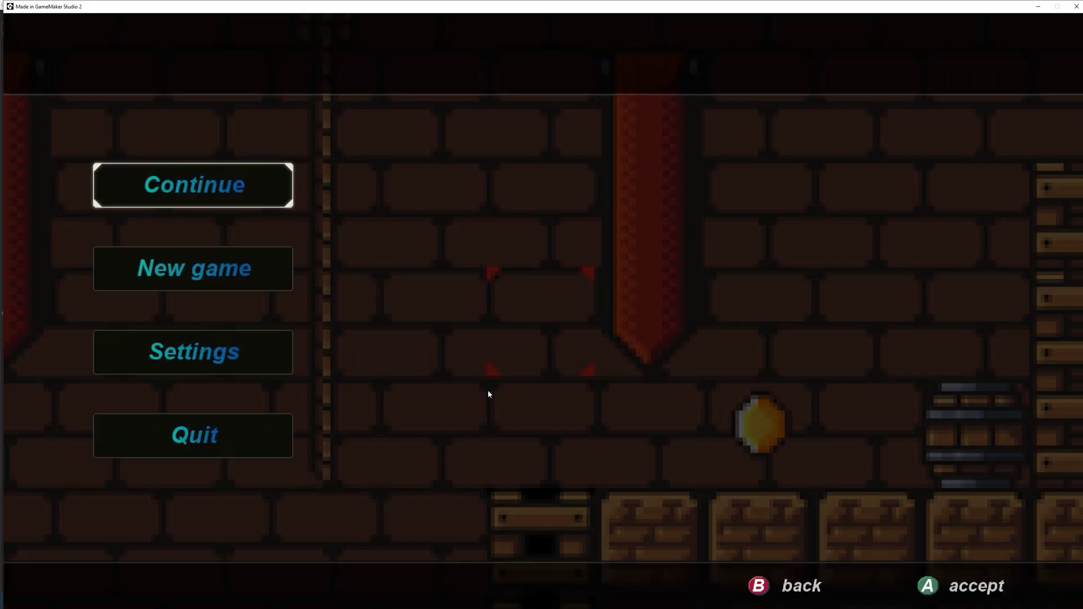
{"action": "key", "text": "Down"}
{"action": "key", "text": "Down"}
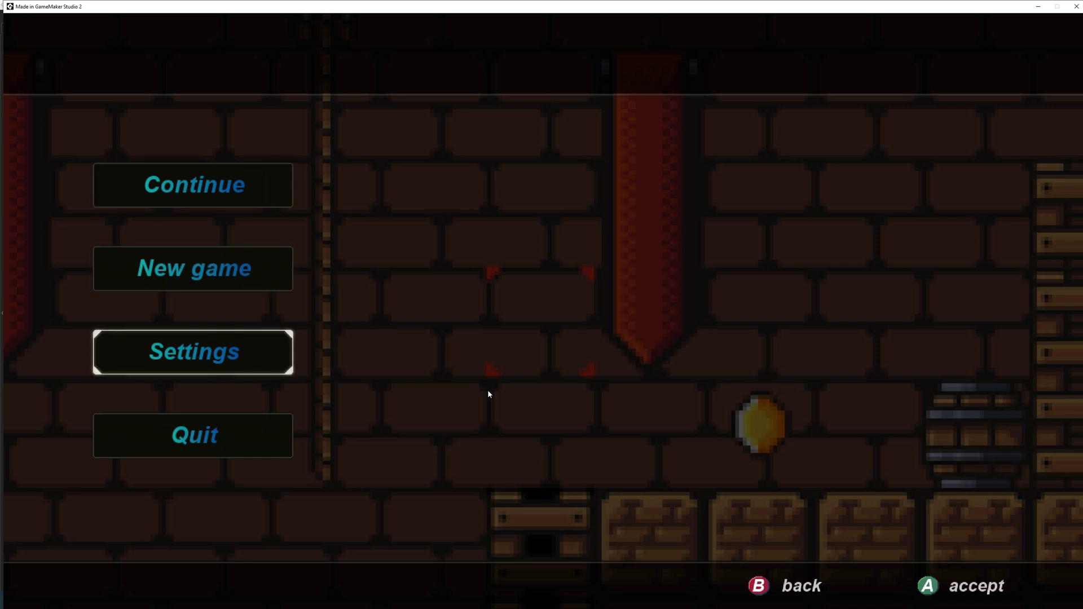
{"action": "key", "text": "Up"}
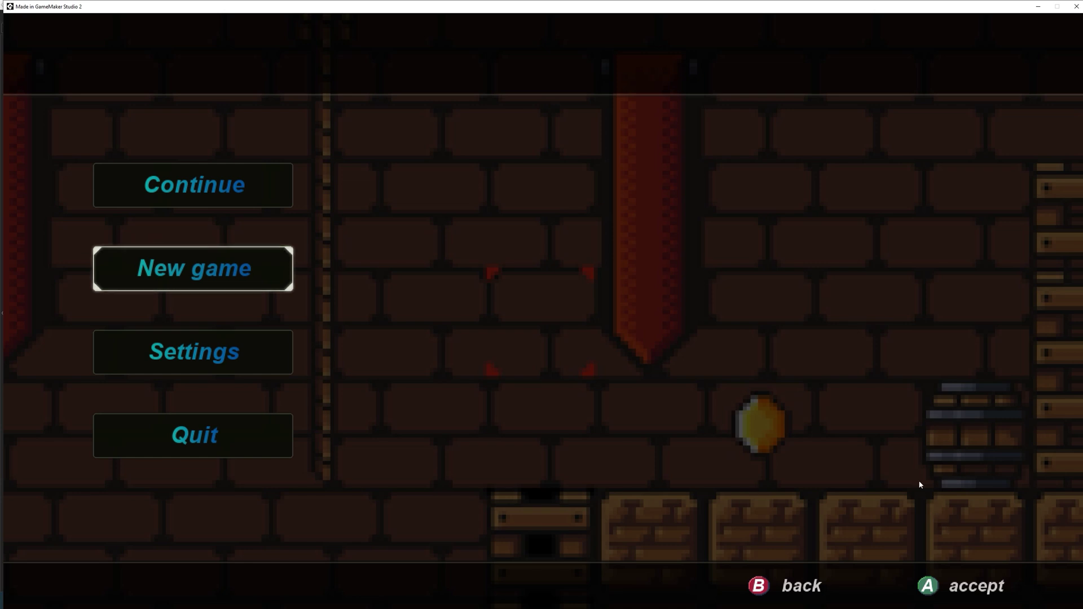
{"action": "key", "text": "Down"}
{"action": "key", "text": "Return"}
Browse the settings to the User interface and Controls pages, and leave Settings.
{"action": "key", "text": "e"}
{"action": "key", "text": "e"}
{"action": "key", "text": "e"}
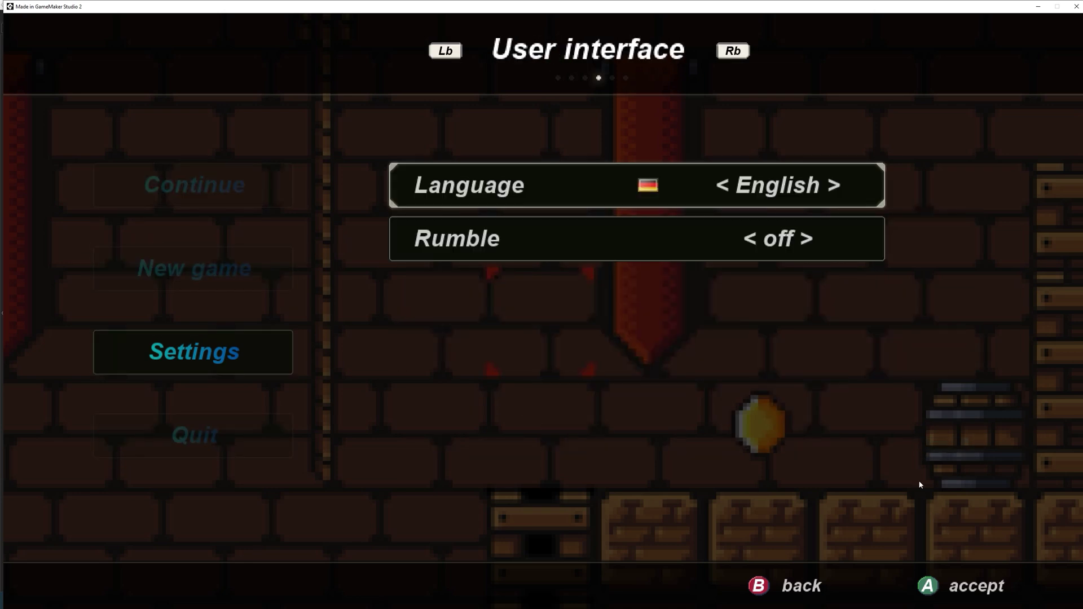
{"action": "key", "text": "e"}
{"action": "key", "text": "q"}
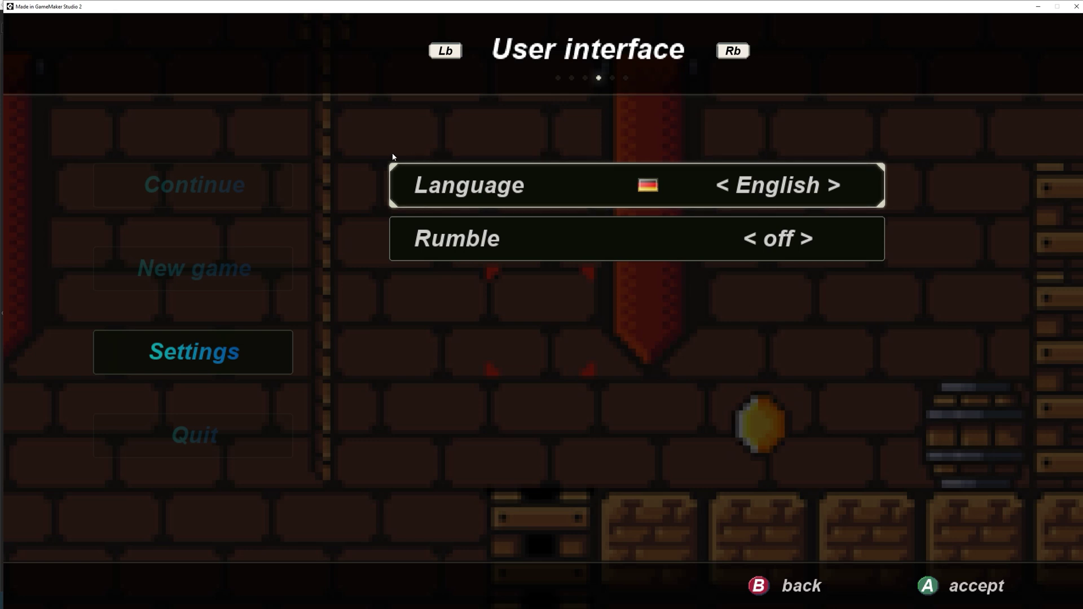
{"action": "key", "text": "q"}
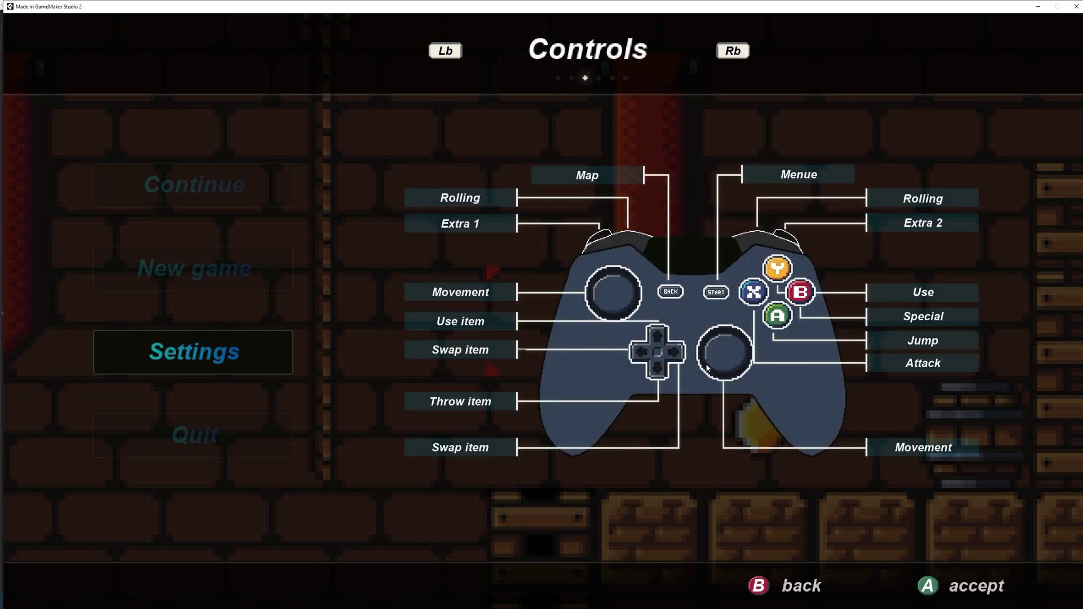
{"action": "key", "text": "Escape"}
{"action": "key", "text": "Escape"}
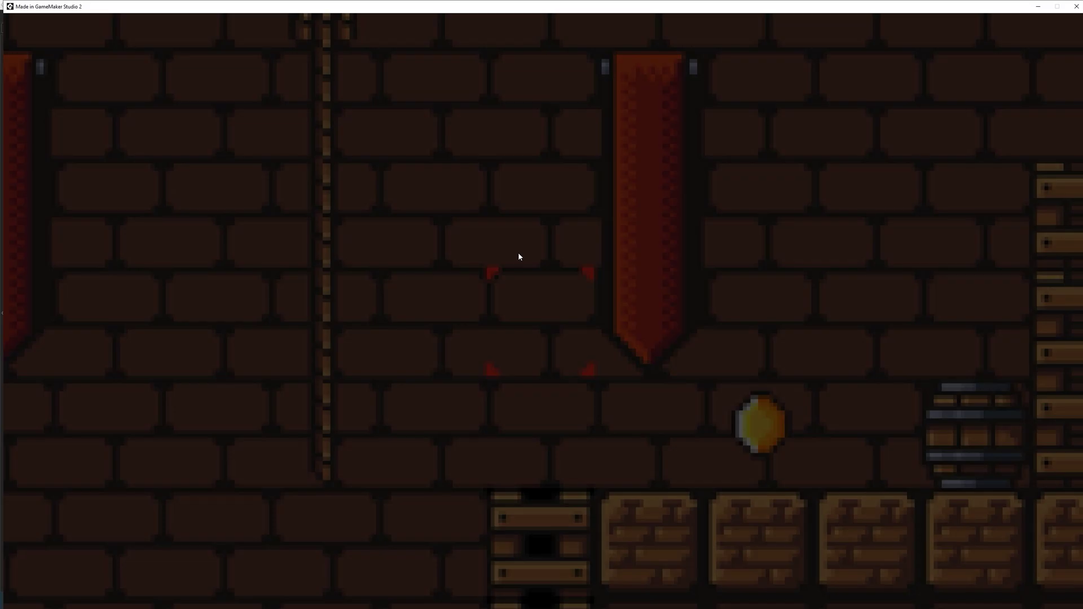
Open the white-lettered pause menu's Graphics settings and apply a resolution of 1440x900.
{"action": "key", "text": "Down"}
{"action": "key", "text": "Down"}
{"action": "key", "text": "Return"}
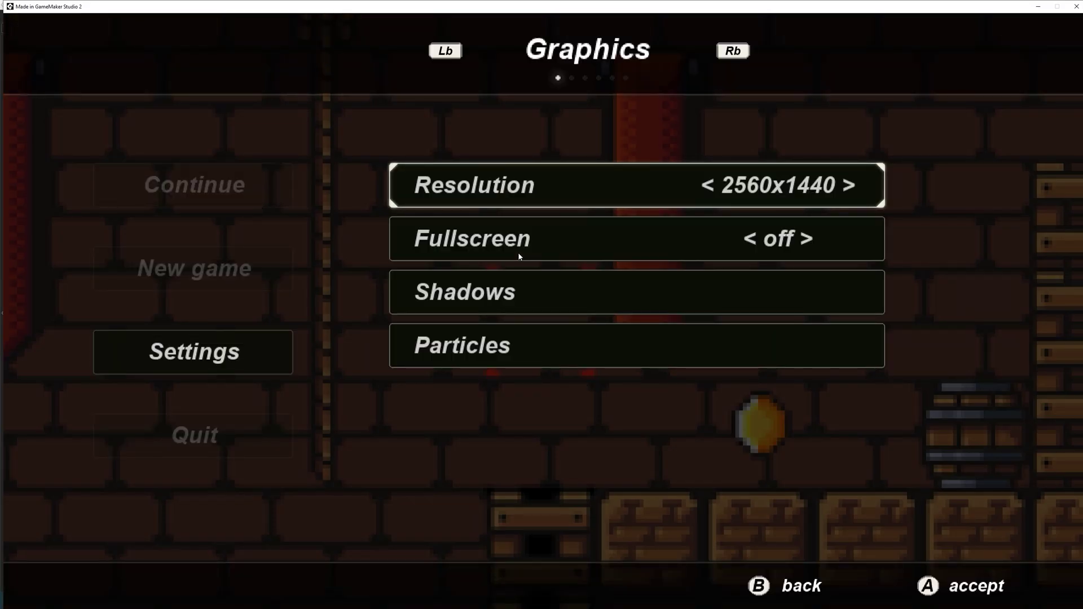
{"action": "key", "text": "Left"}
{"action": "key", "text": "Left"}
{"action": "key", "text": "Left"}
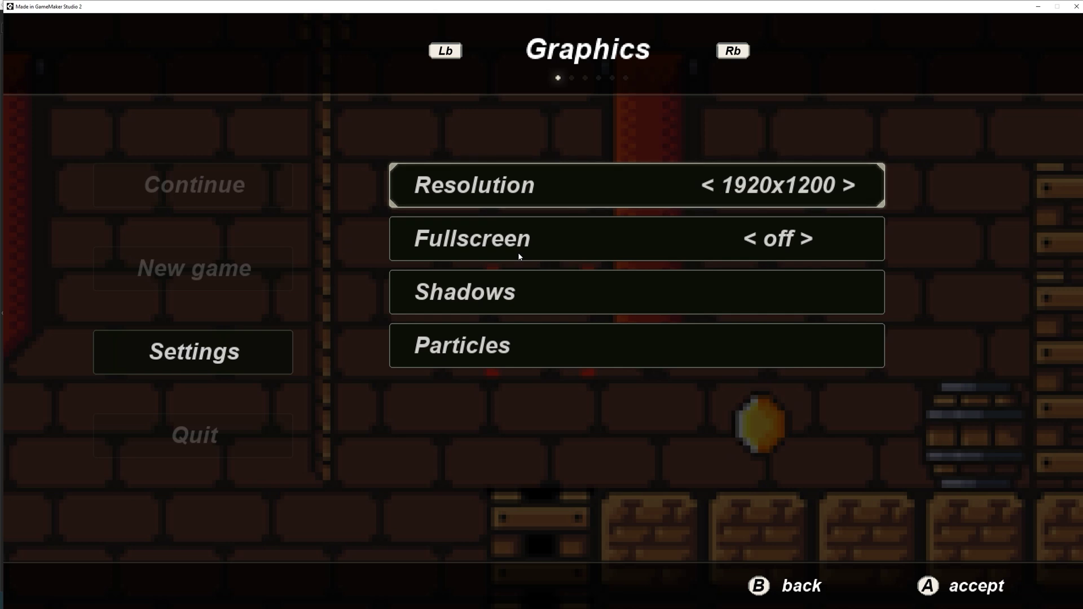
{"action": "key", "text": "Left"}
{"action": "key", "text": "Down"}
{"action": "key", "text": "Up"}
{"action": "key", "text": "Return"}
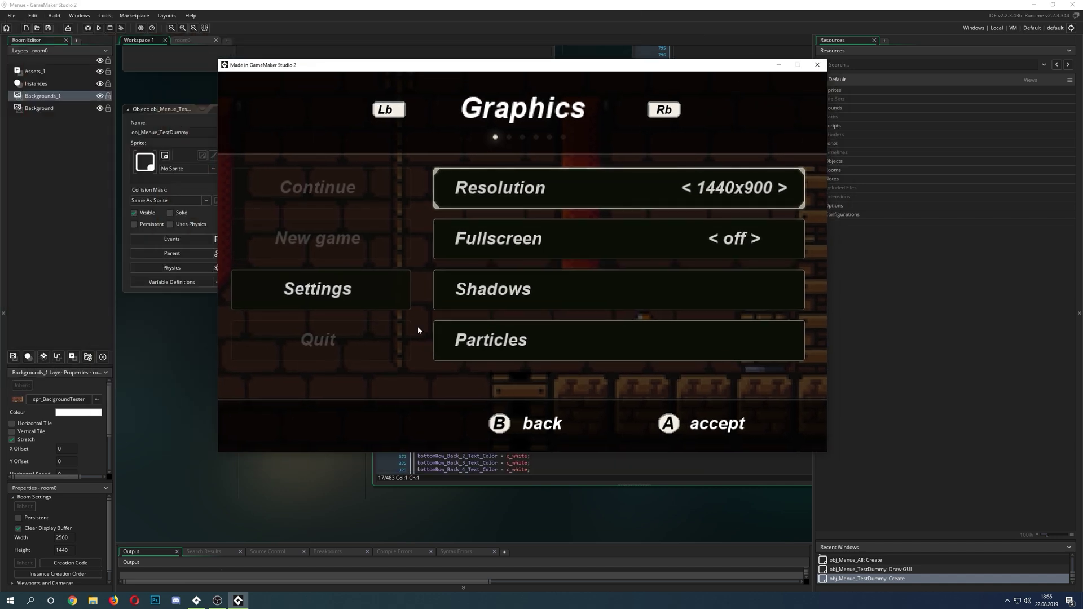
Page backwards from Graphics to the User interface settings in the resized game window.
{"action": "key", "text": "q"}
{"action": "key", "text": "q"}
{"action": "key", "text": "q"}
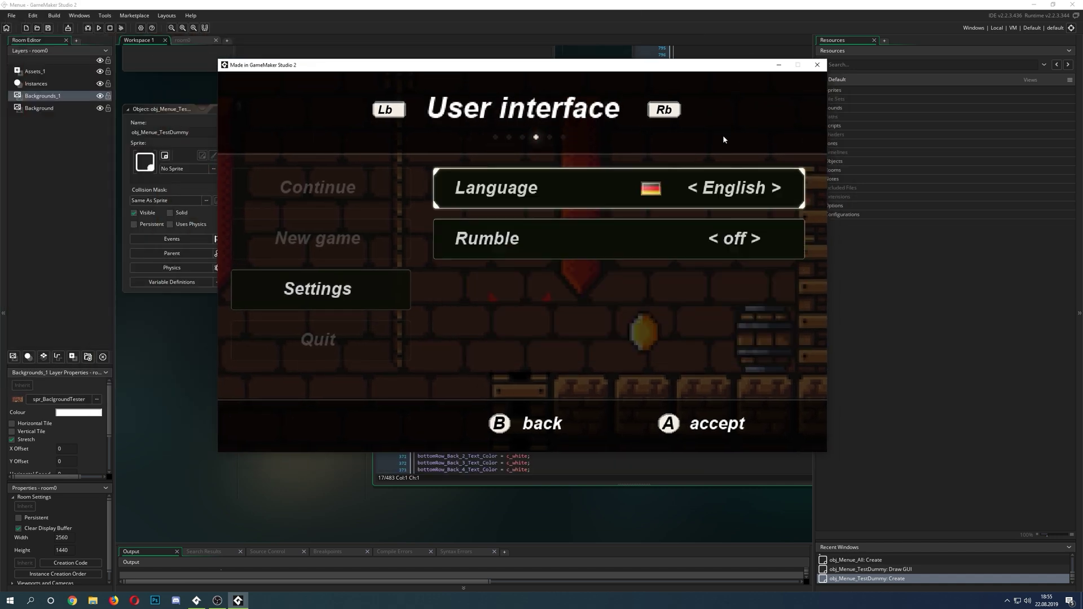